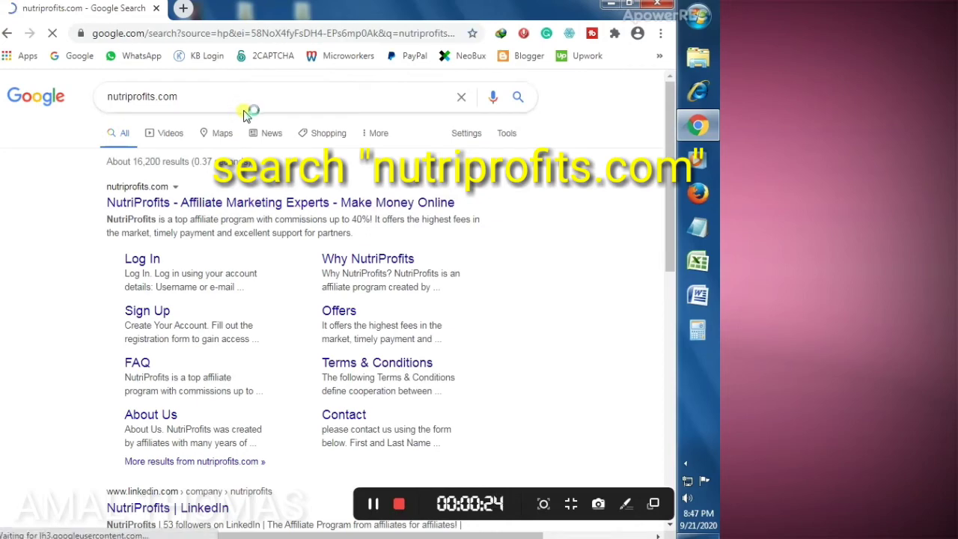
Open the main NutriProfits result from the search results in a new tab and switch to it
scroll(472, 237, down, 2)
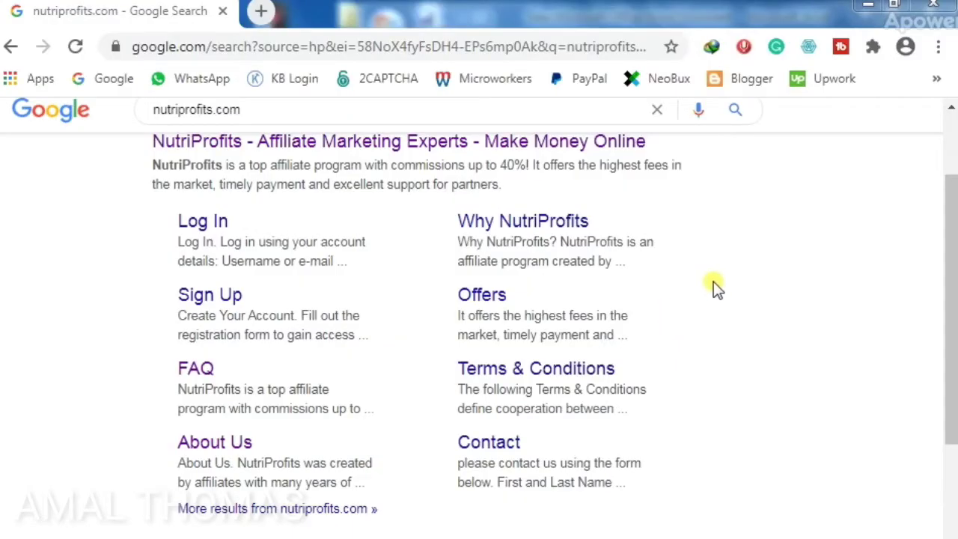
scroll(844, 367, up, 2)
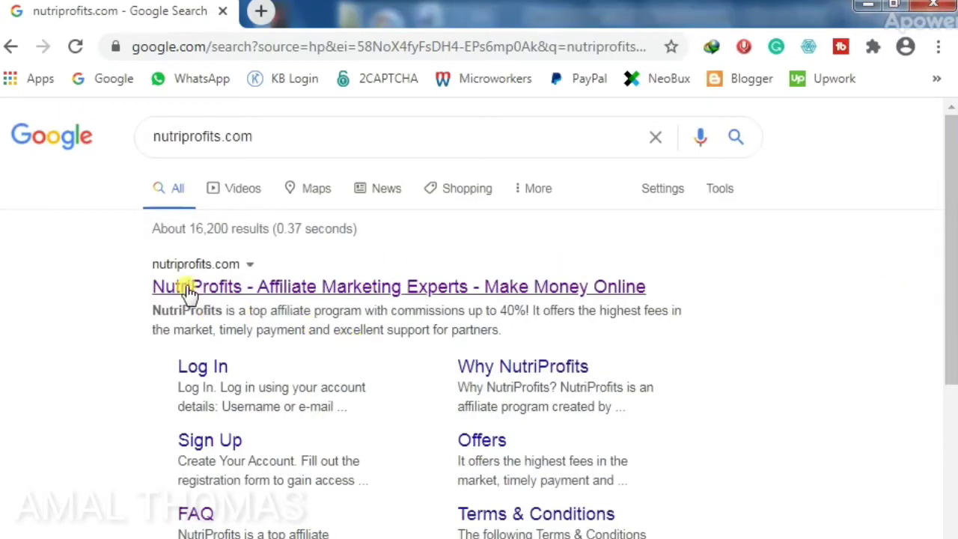
right_click(240, 292)
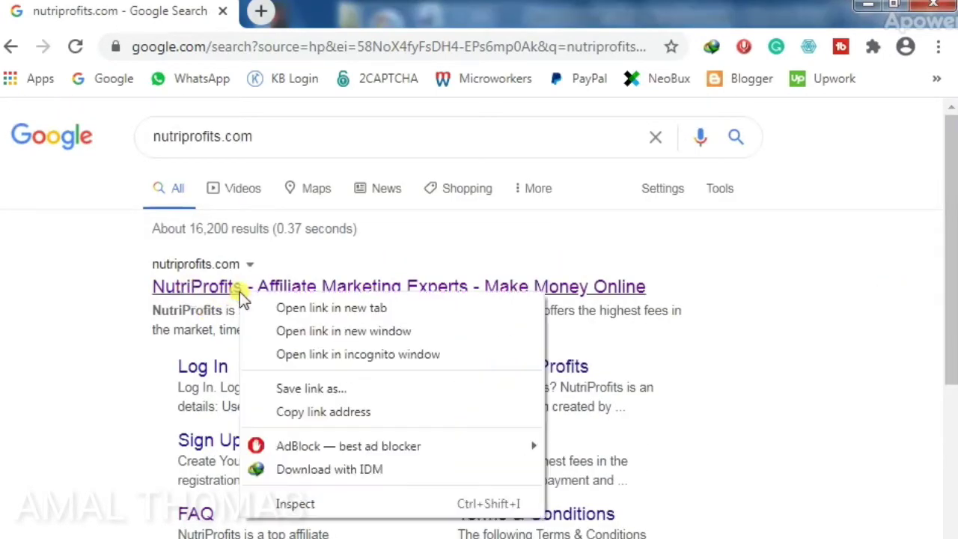
click(274, 304)
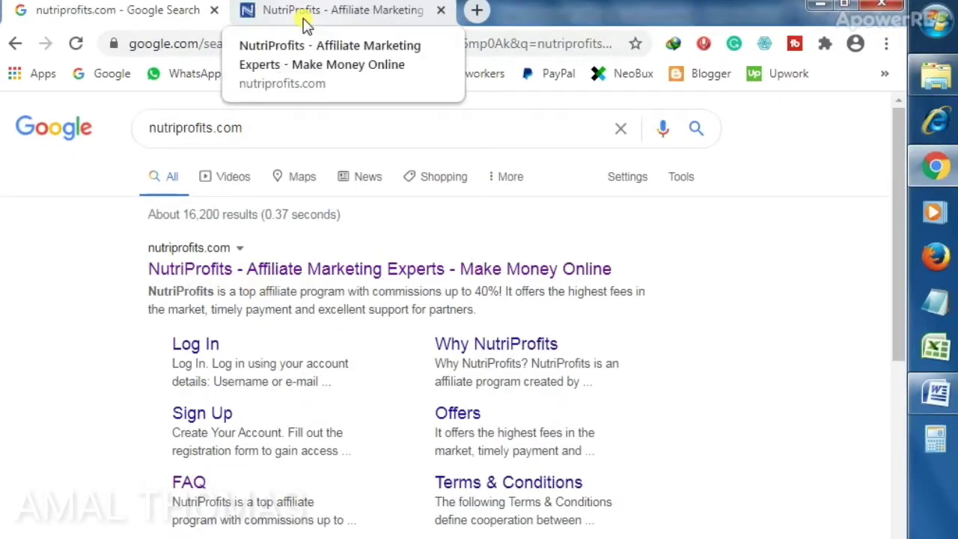
click(305, 25)
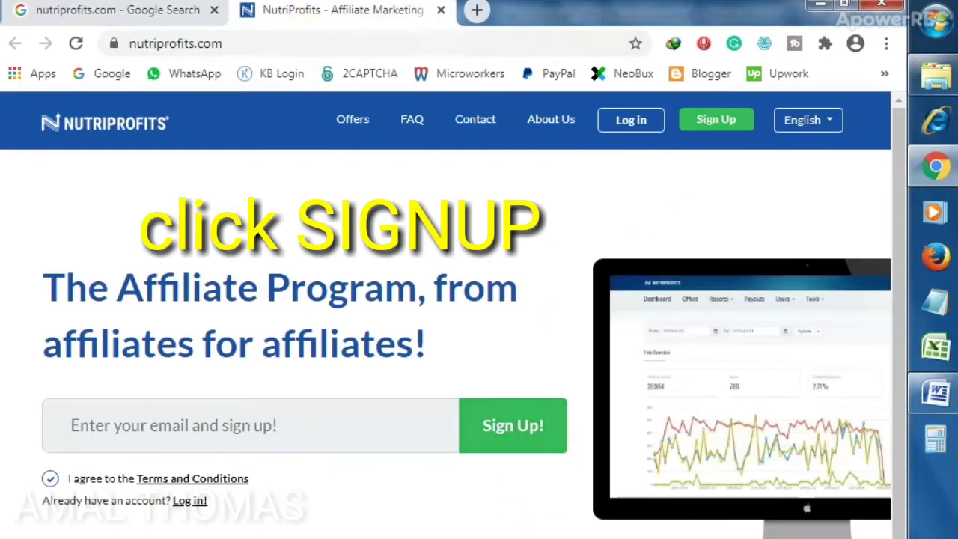
Fill in the sign-up form with username, e-mail and password, accept the terms and new-offer e-mails, and create the account
click(718, 125)
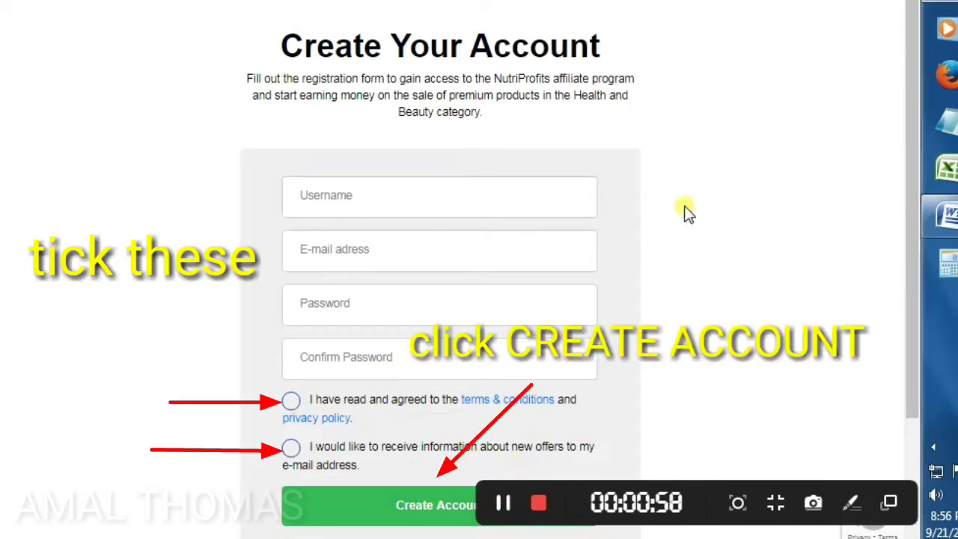
scroll(686, 211, down, 3)
scroll(686, 211, up, 3)
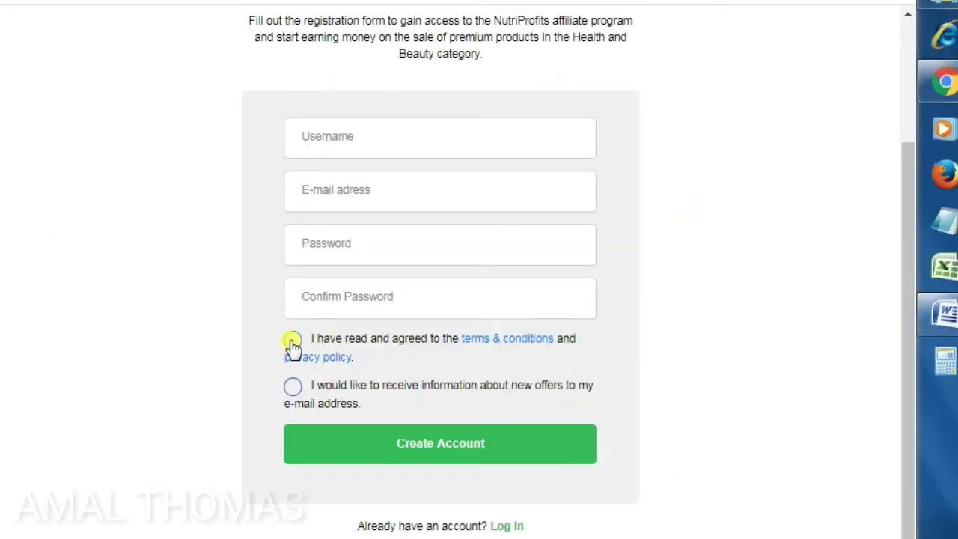
click(293, 341)
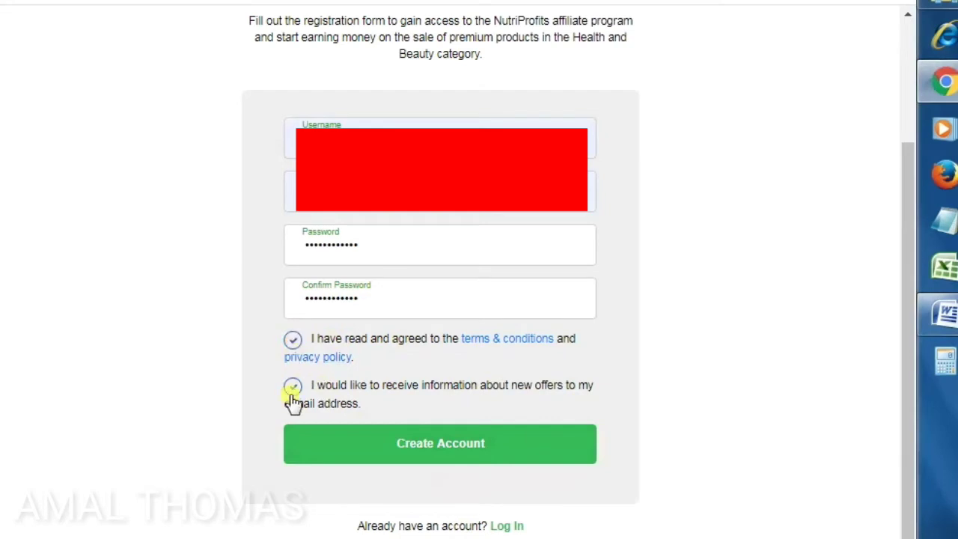
click(372, 451)
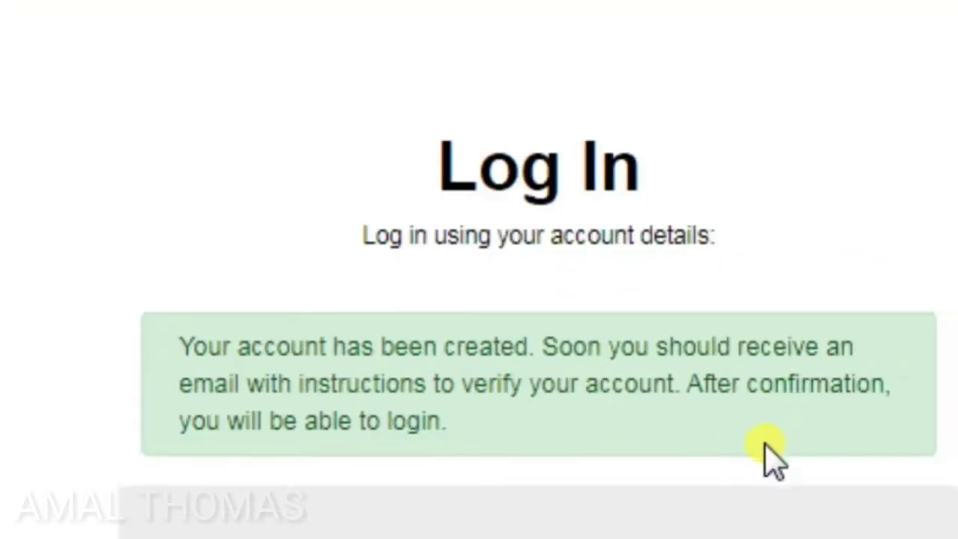
Read the notice about account creation and e-mail verification on the login page
drag(188, 344, 341, 346)
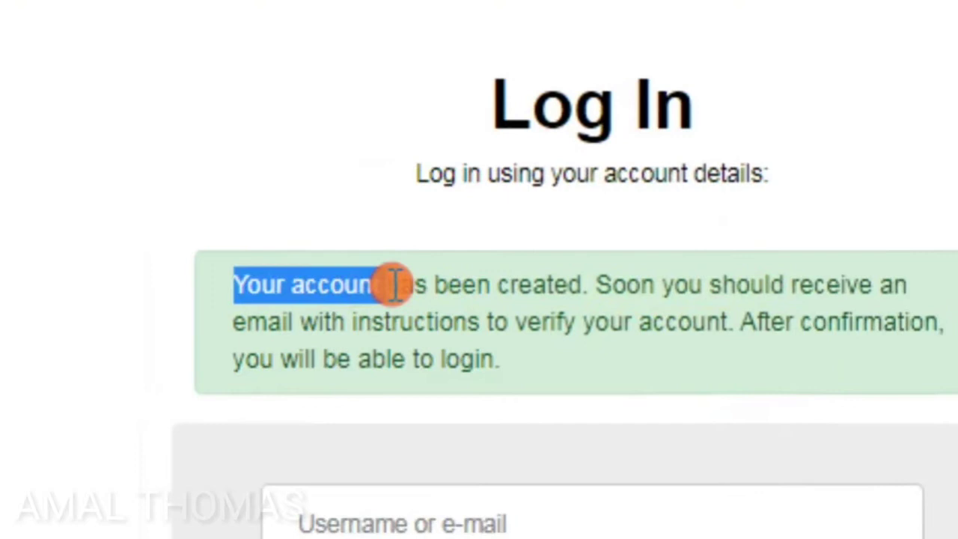
drag(395, 285, 911, 288)
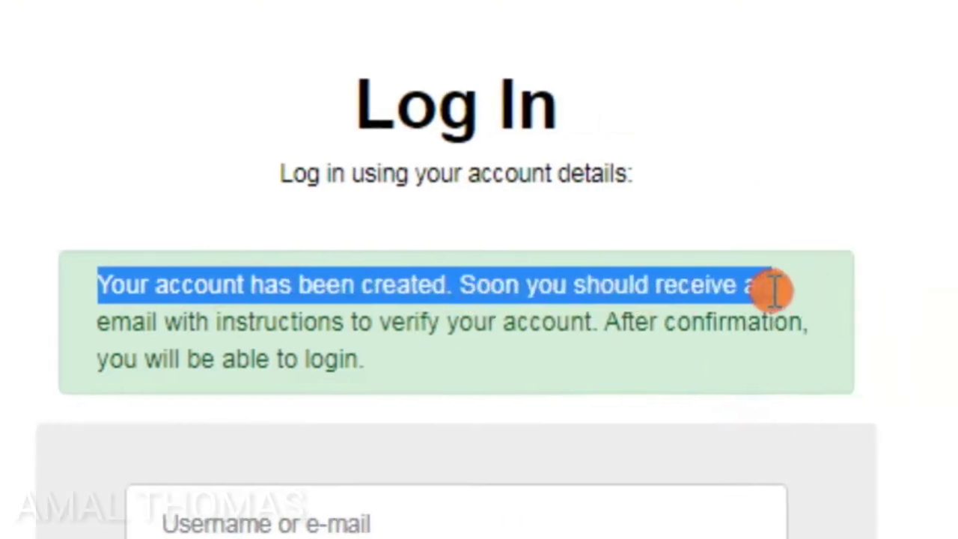
drag(774, 288, 810, 367)
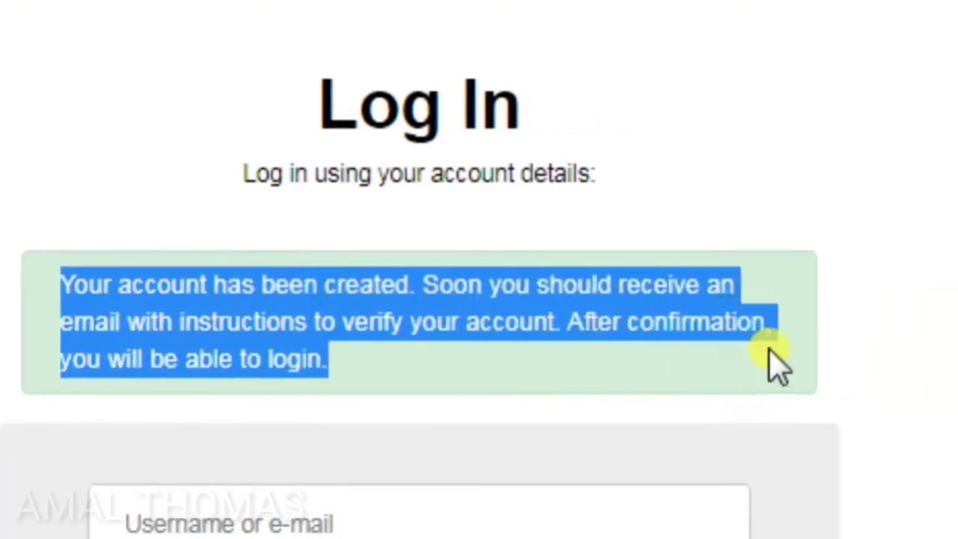
click(663, 385)
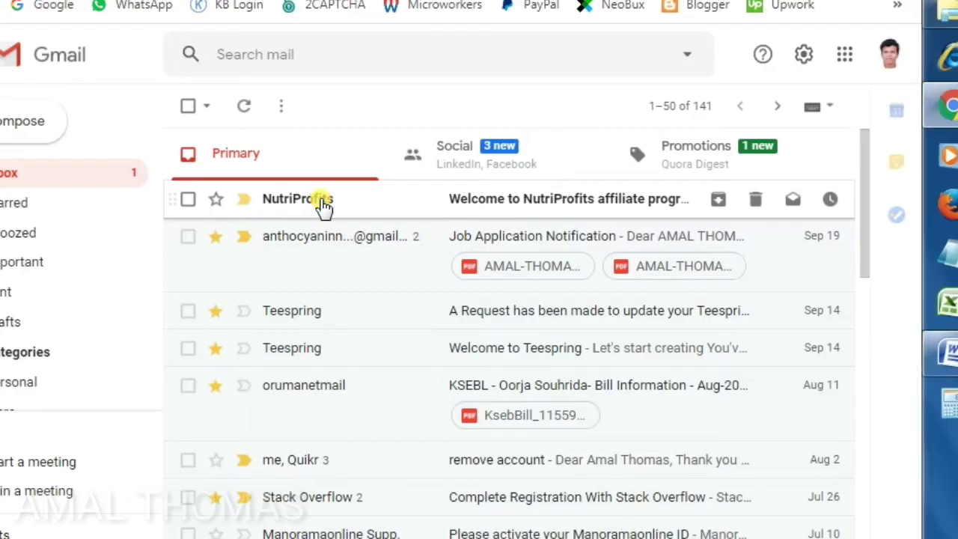
Open the NutriProfits welcome e-mail in Gmail, follow its account verification link in a new tab, and read the resulting notice
click(52, 457)
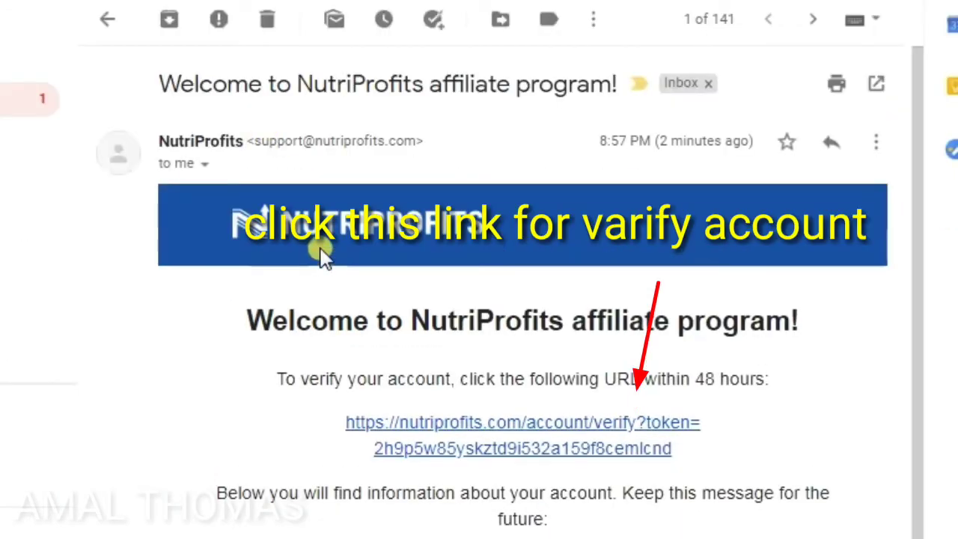
right_click(609, 439)
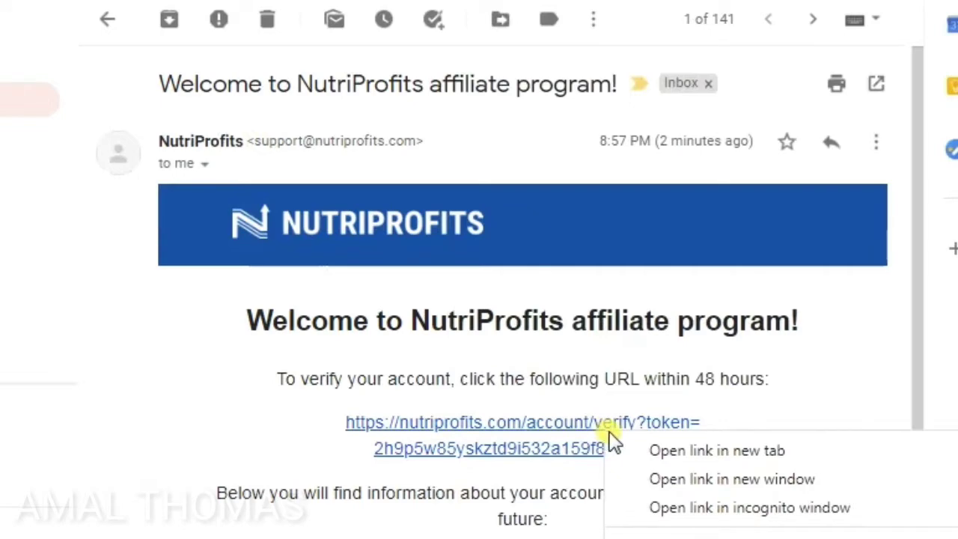
click(657, 458)
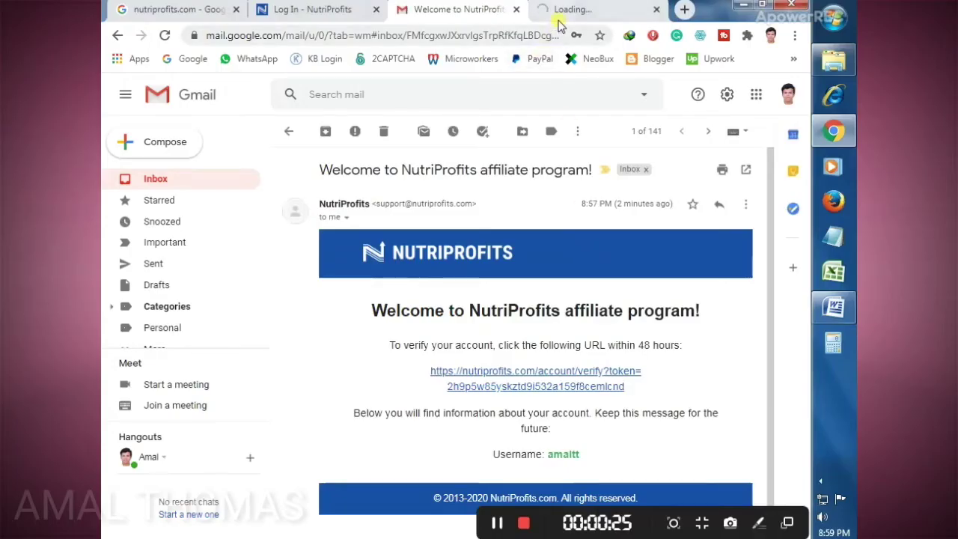
click(558, 19)
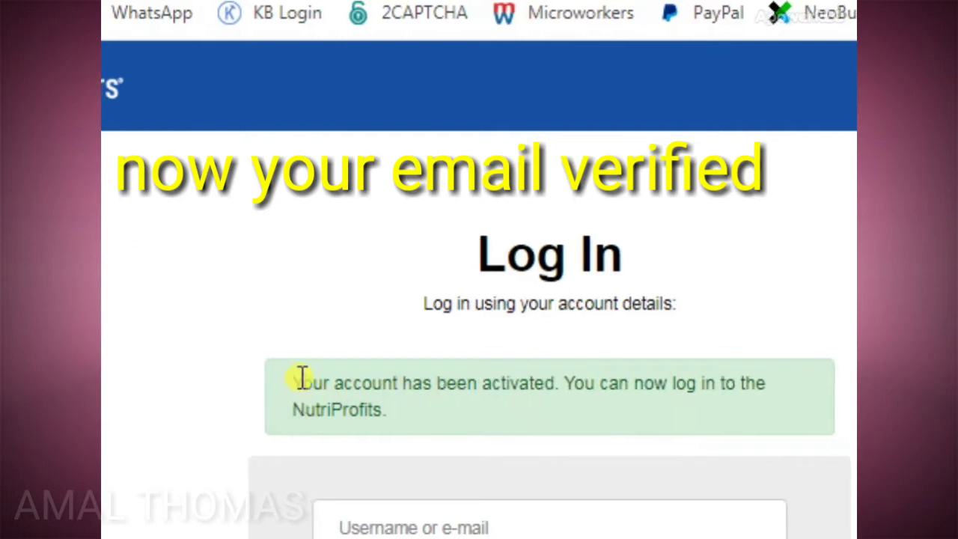
drag(291, 383, 668, 410)
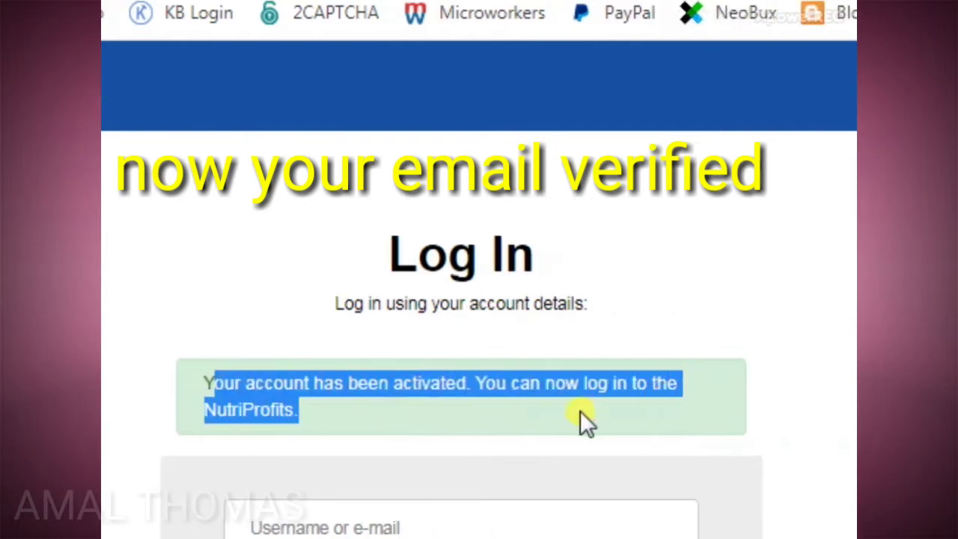
click(580, 410)
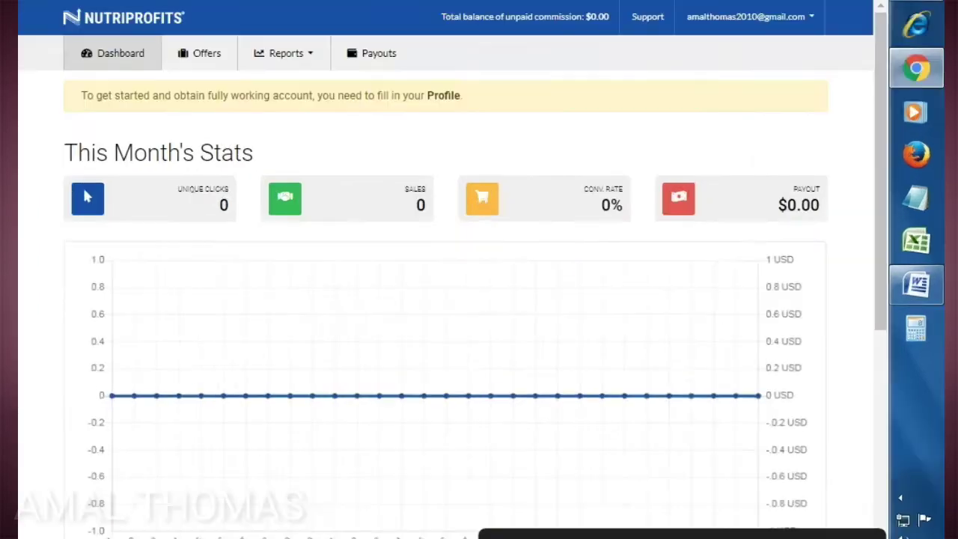
Open the full offers list from the dashboard's Latest Offers section in a new tab and switch to it
click(142, 65)
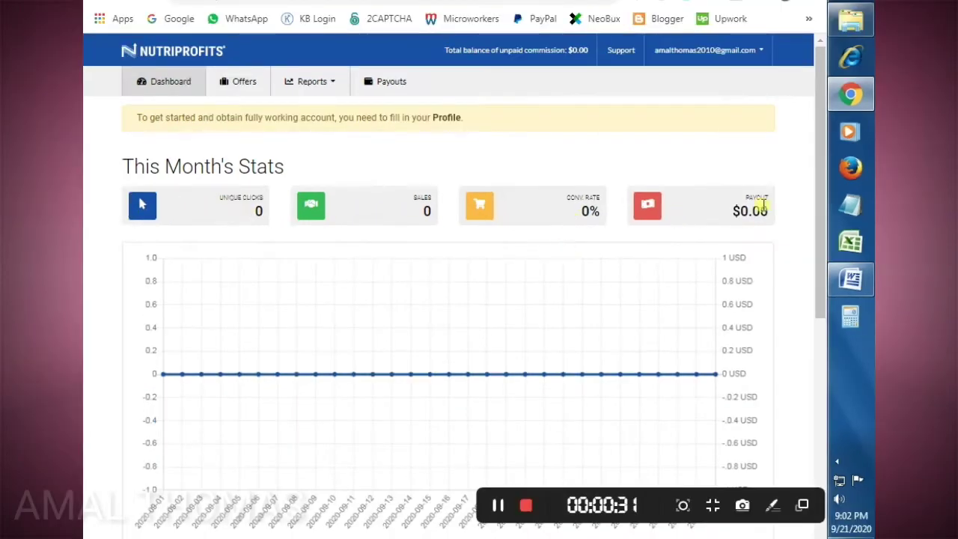
scroll(632, 372, down, 5)
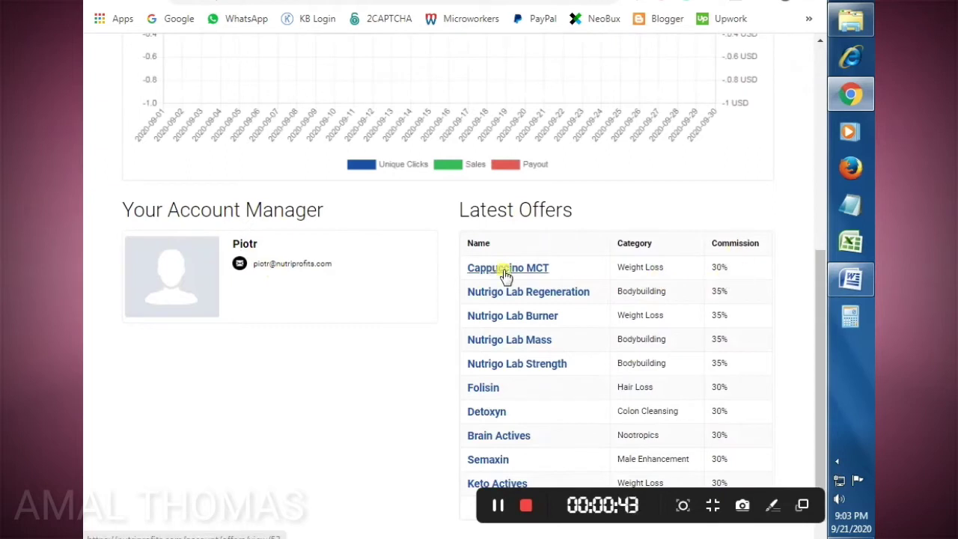
scroll(597, 249, down, 1)
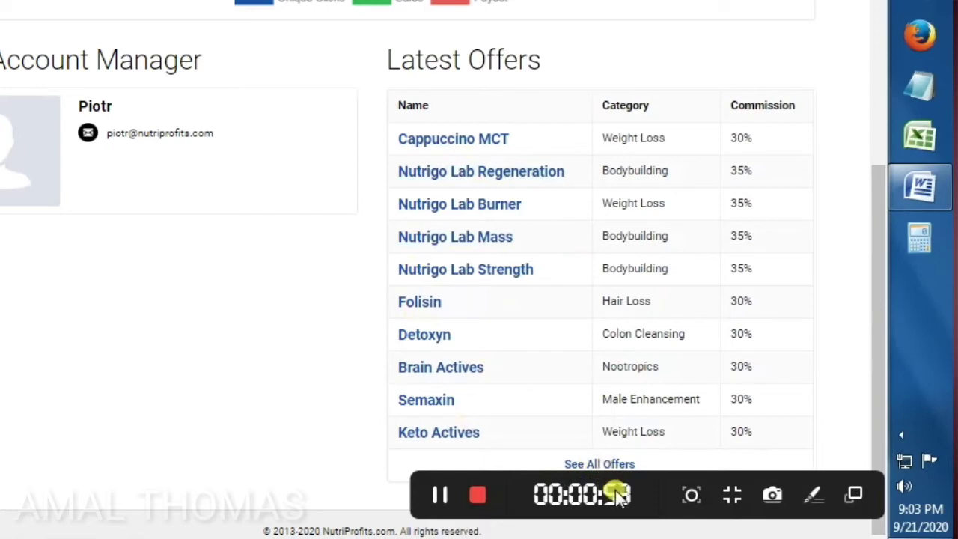
right_click(609, 469)
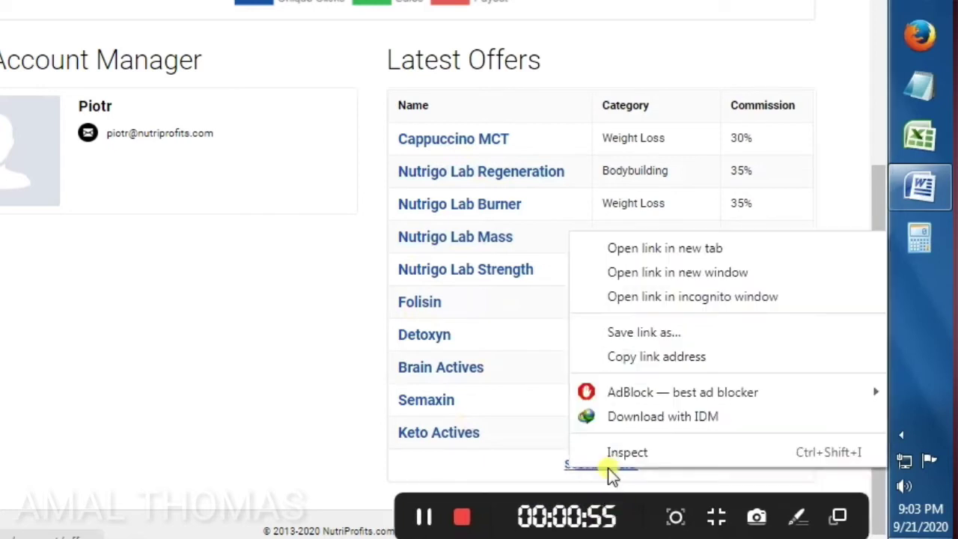
click(649, 253)
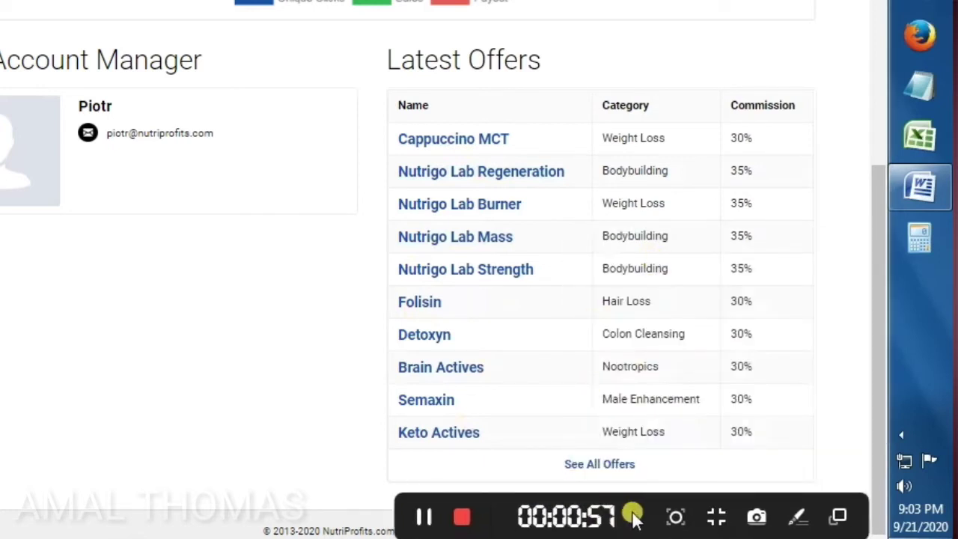
drag(634, 519, 637, 508)
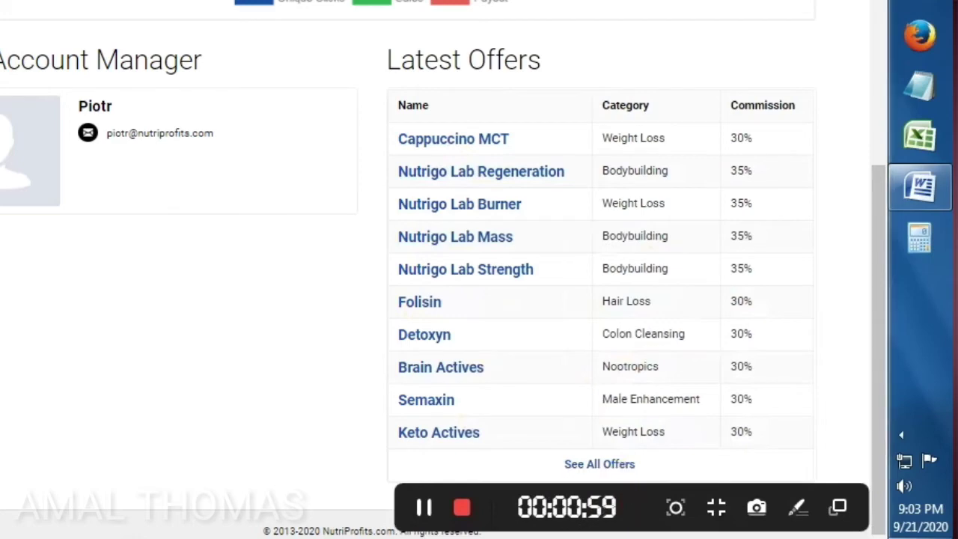
key(ctrl+Tab)
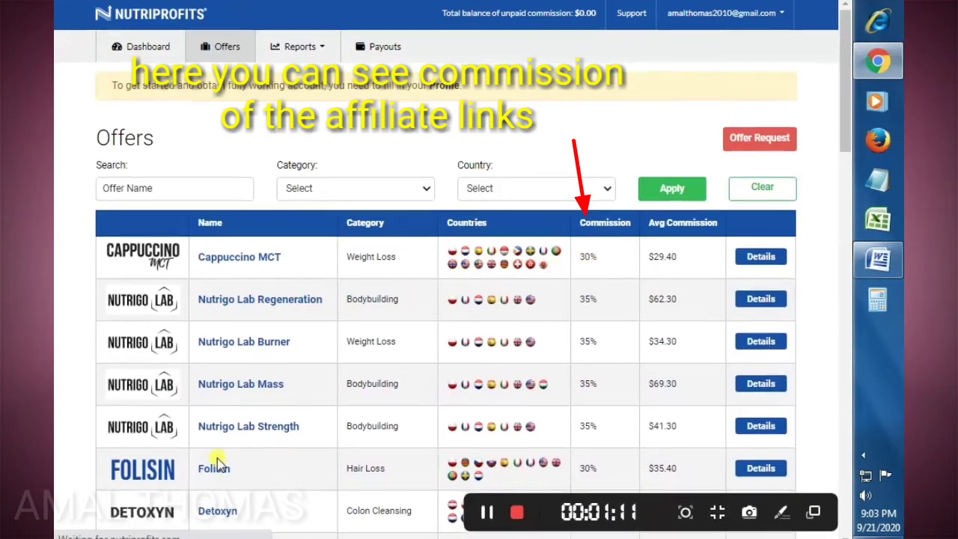
Examine the offers list with its commissions, along with the available category and country filter options
scroll(217, 465, down, 2)
scroll(225, 464, down, 5)
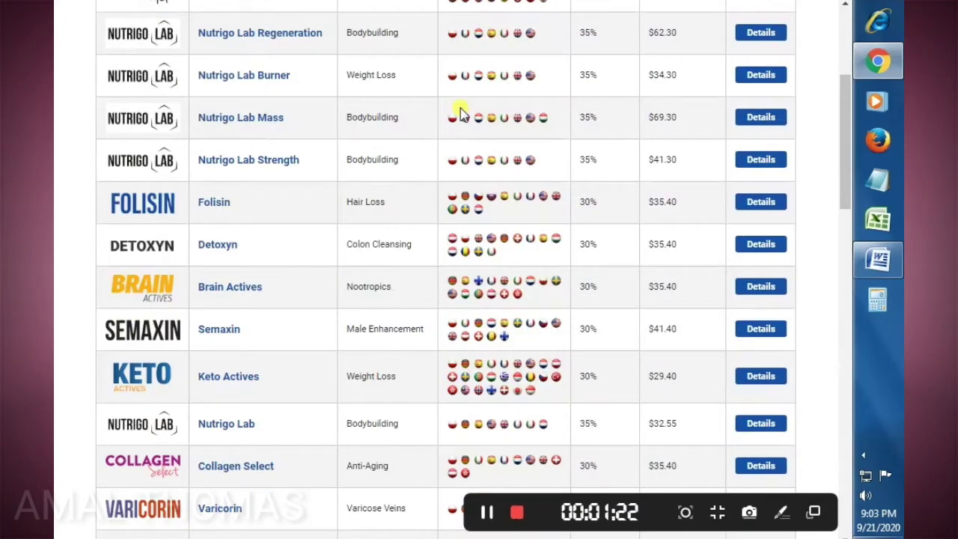
scroll(460, 114, up, 4)
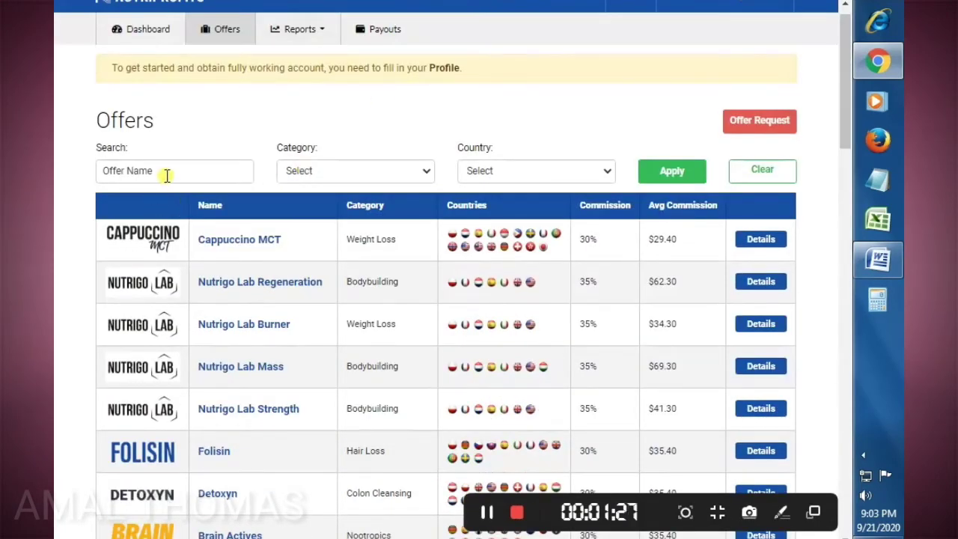
click(369, 172)
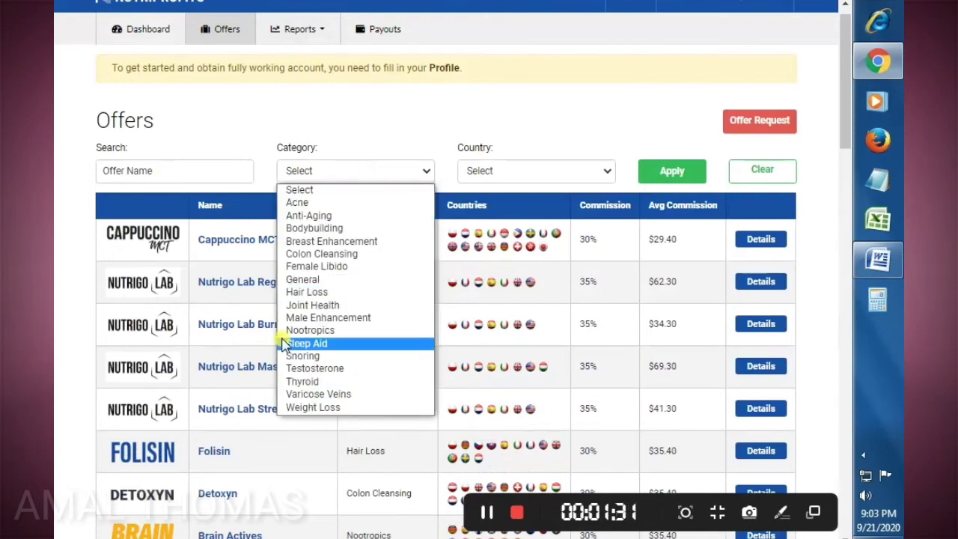
click(406, 133)
click(495, 171)
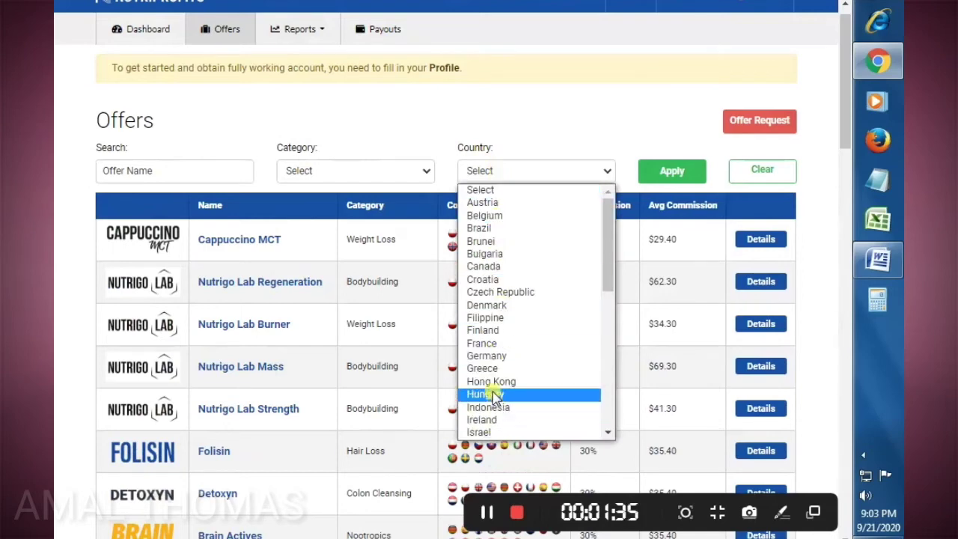
scroll(544, 394, down, 3)
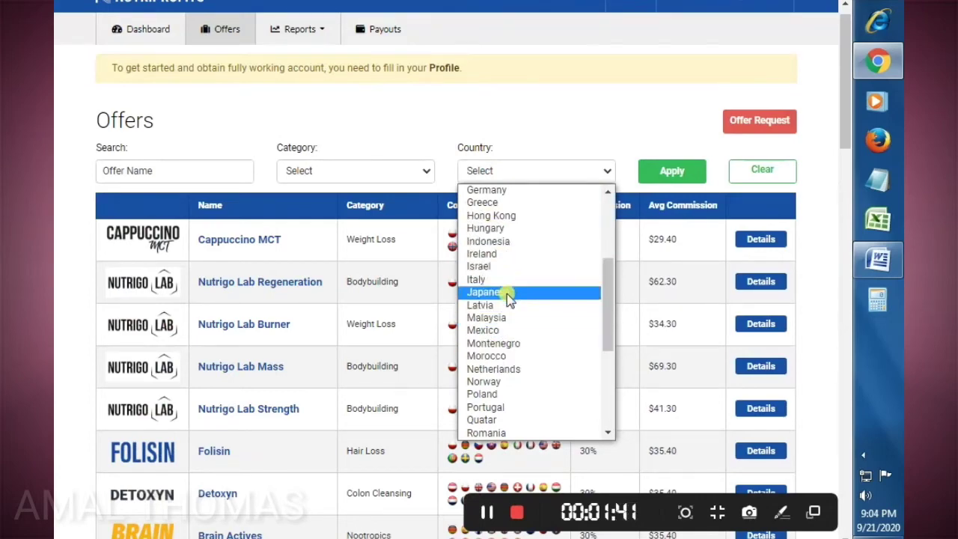
scroll(479, 278, up, 5)
click(603, 133)
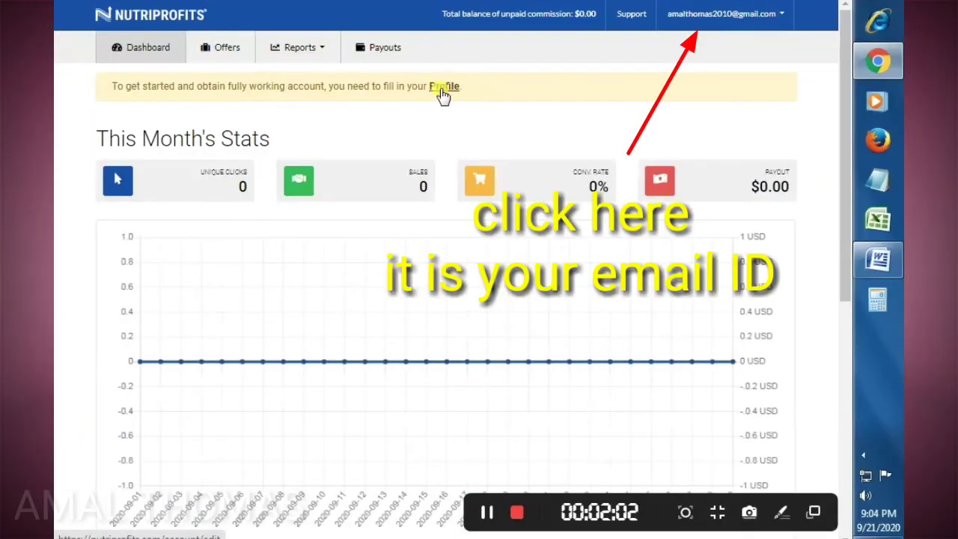
Open the My Profile page of the account and save the profile details
click(716, 16)
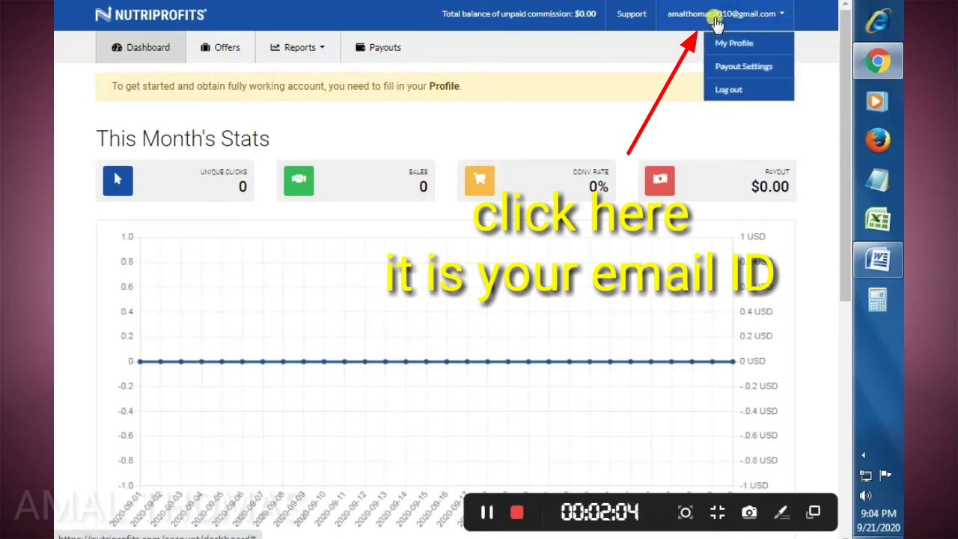
click(716, 18)
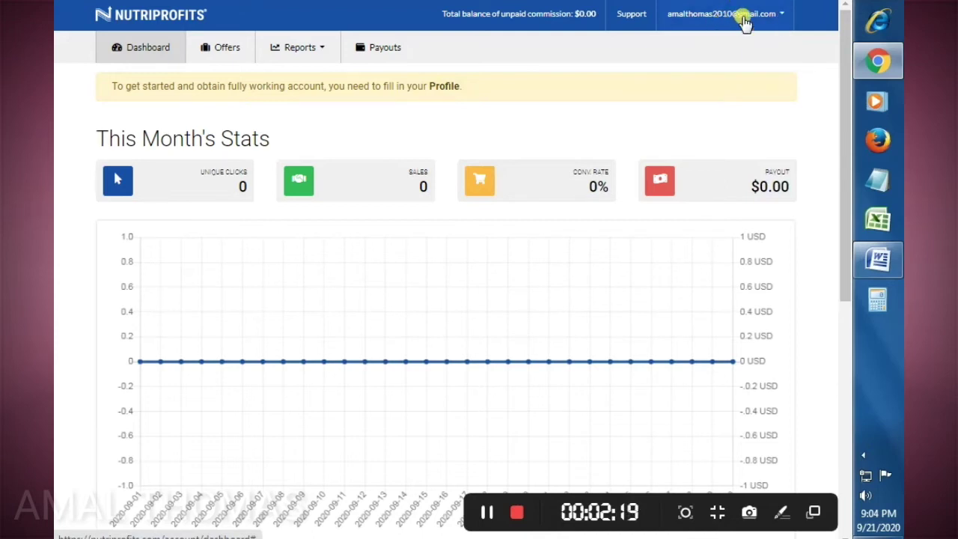
click(745, 22)
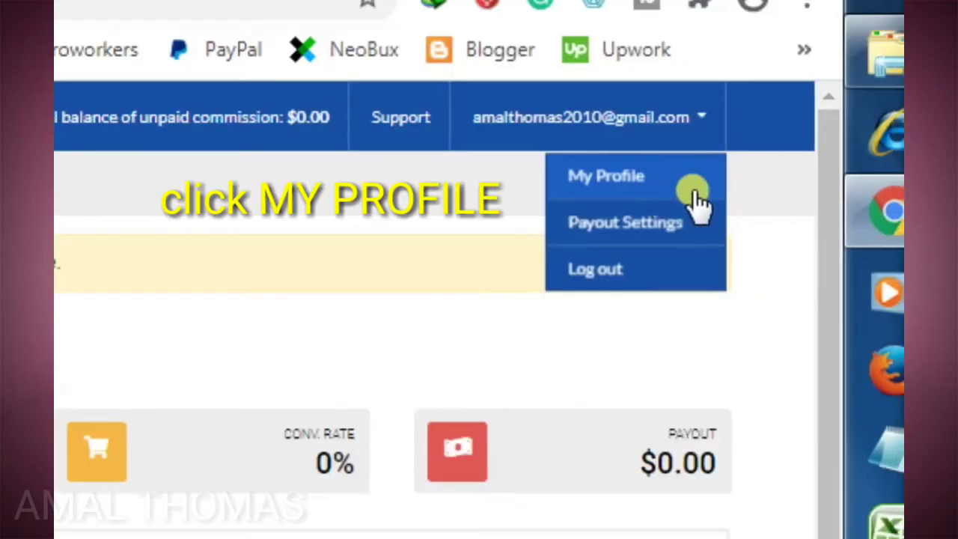
click(695, 192)
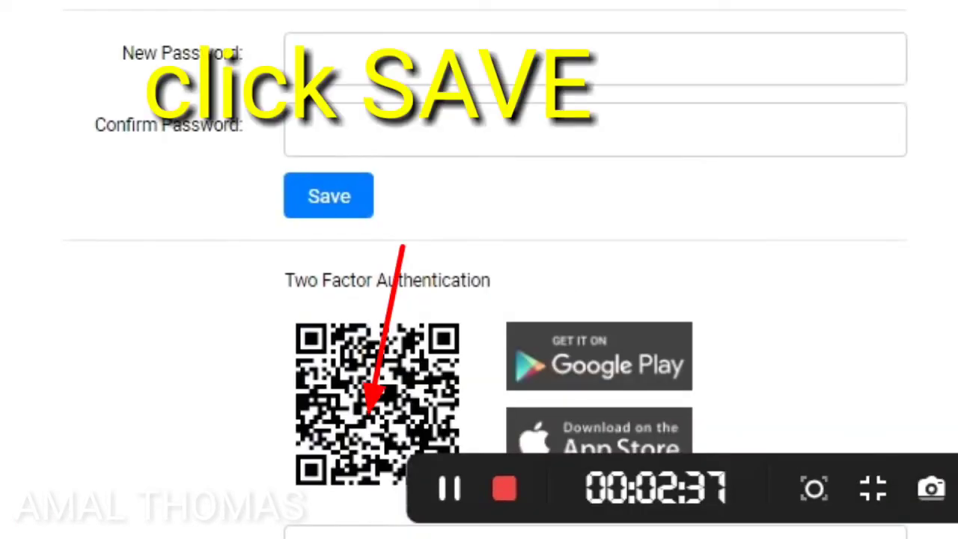
scroll(502, 397, up, 2)
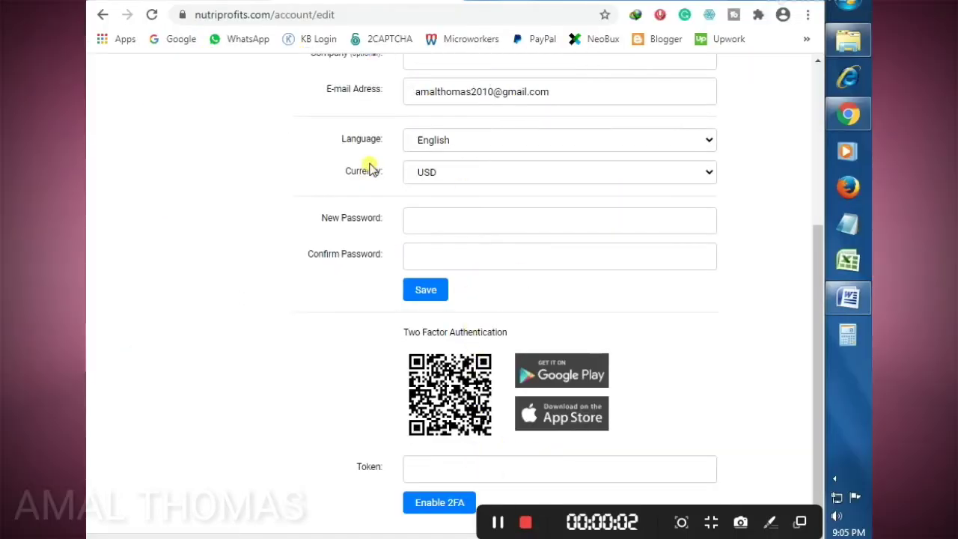
click(419, 292)
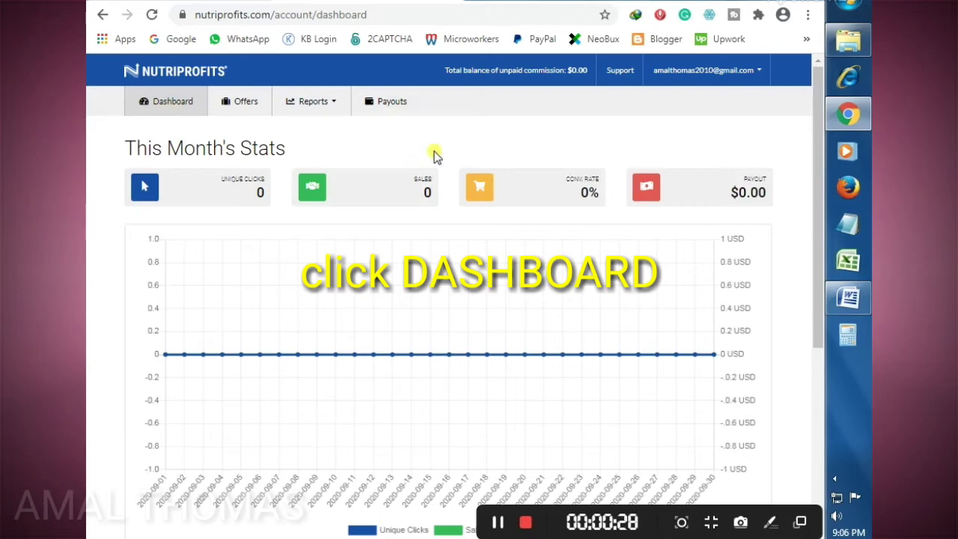
Review the dashboard's monthly statistics and the balances on the Payouts page
scroll(598, 329, down, 2)
scroll(614, 374, down, 3)
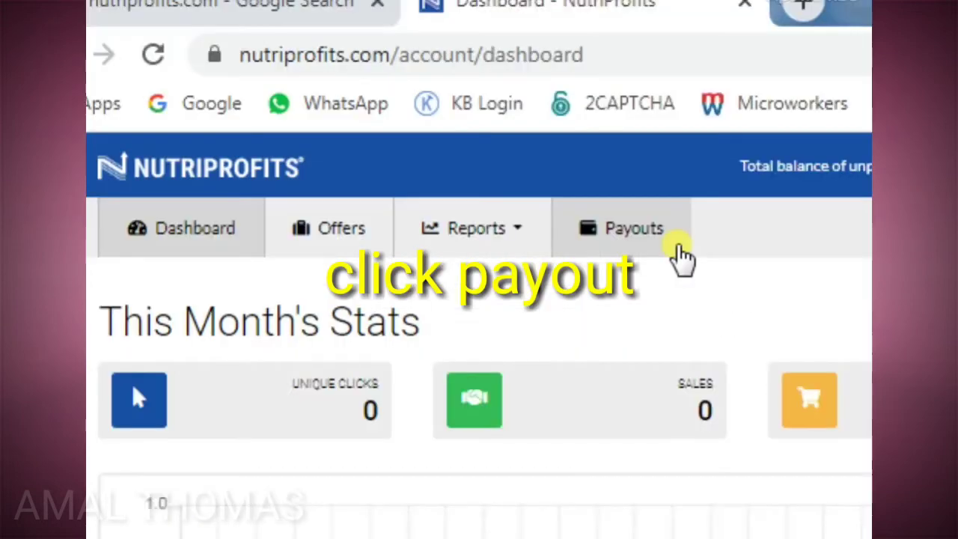
click(409, 112)
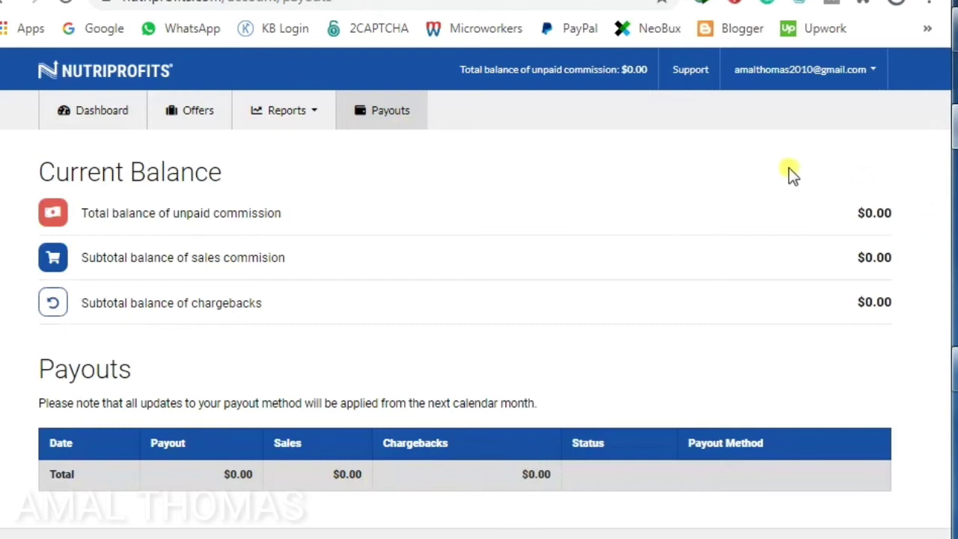
View the Payments & Devices report and the offers page, ending back on the dashboard
click(298, 111)
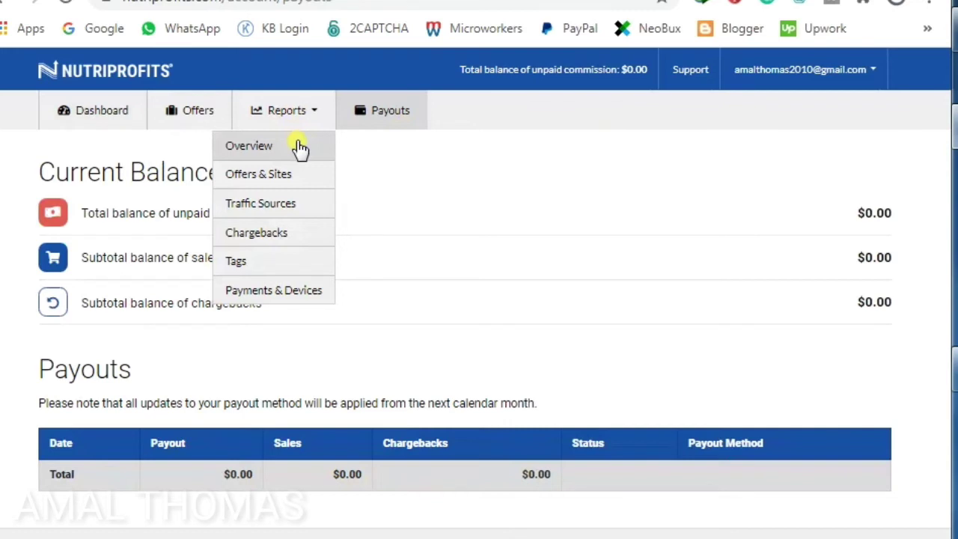
click(279, 297)
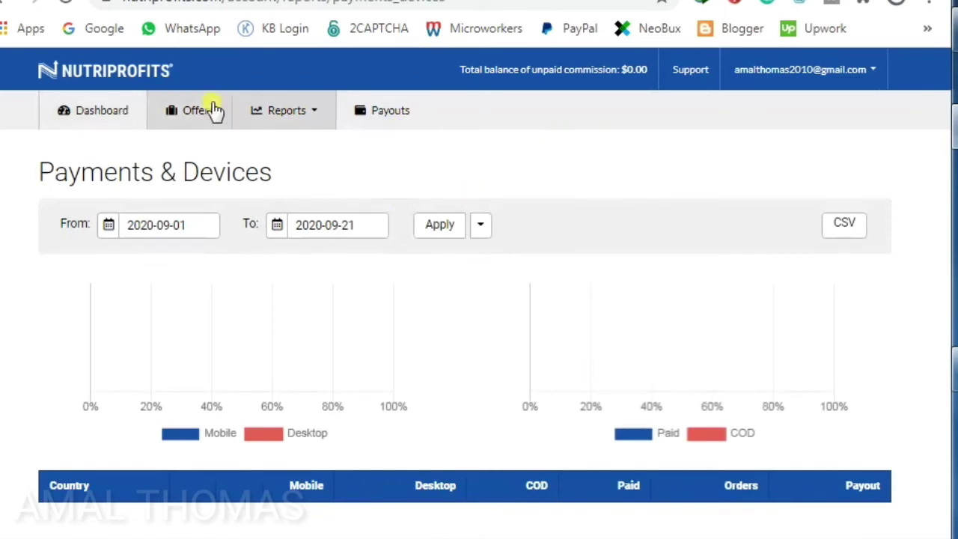
click(180, 124)
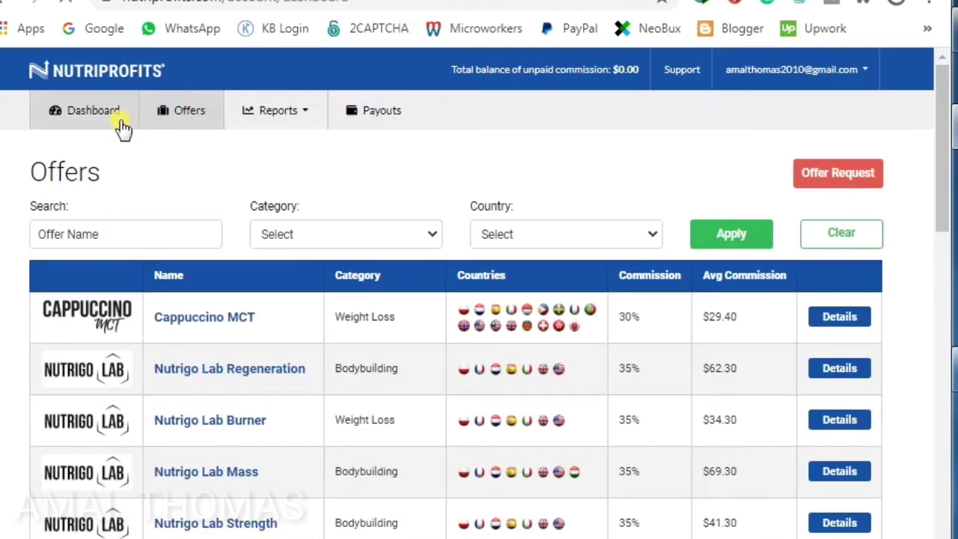
click(122, 128)
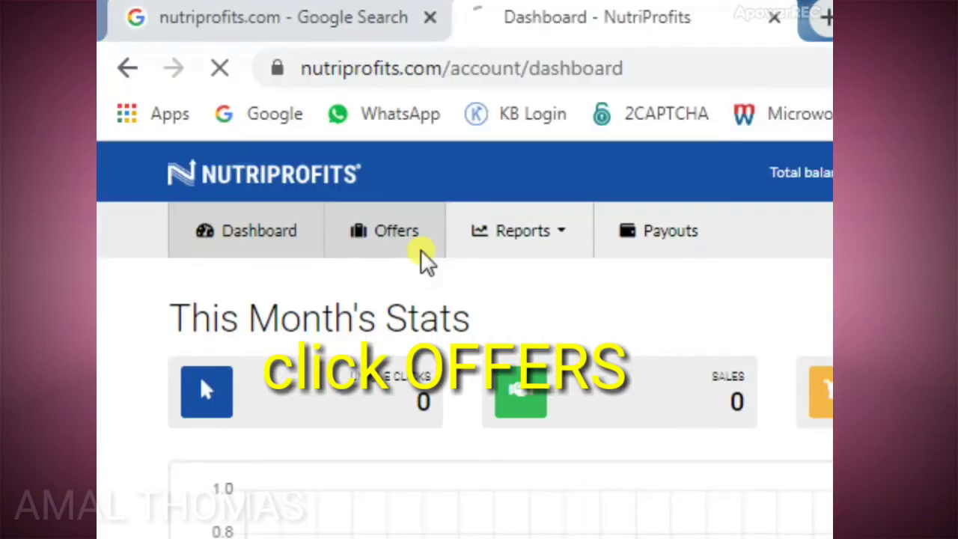
Open the offers list, view the Offer Request form, and close it without sending a request
click(424, 261)
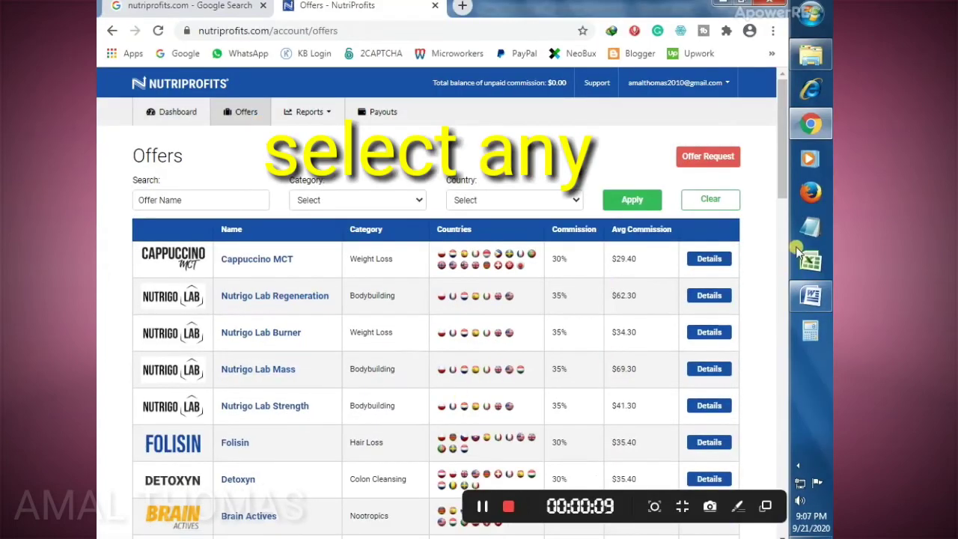
click(704, 159)
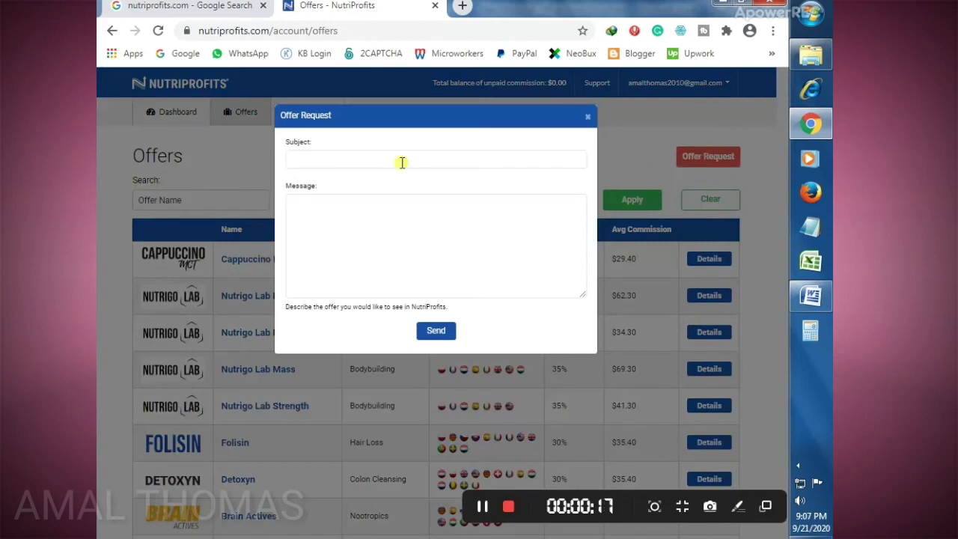
click(585, 118)
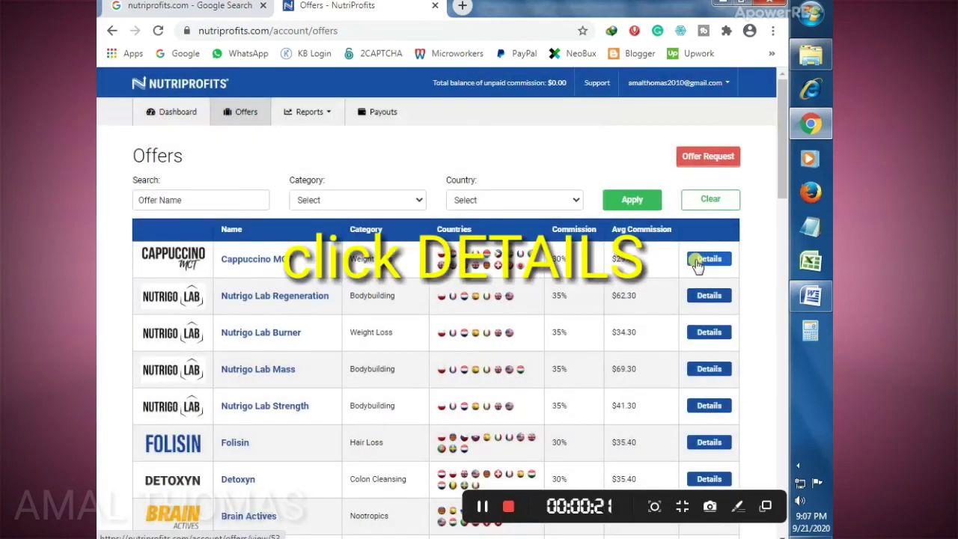
Browse the list of offers, open the Cappuccino MCT offer's details in a new tab, and switch to it
scroll(519, 442, down, 2)
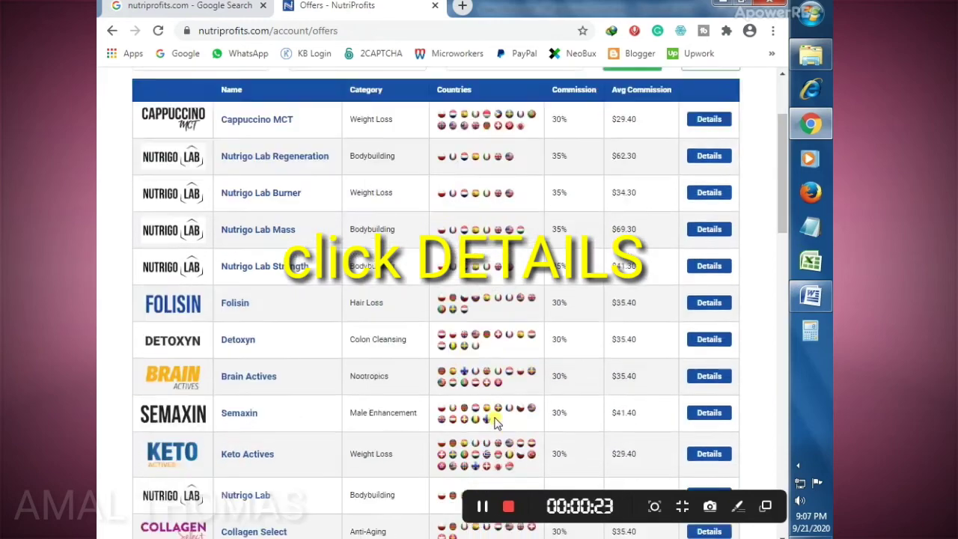
scroll(494, 422, down, 4)
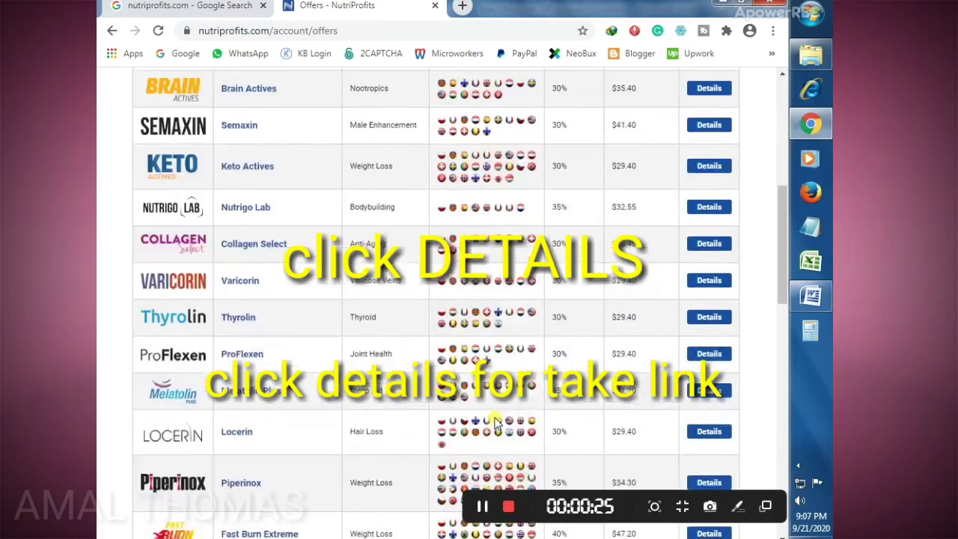
scroll(494, 423, down, 2)
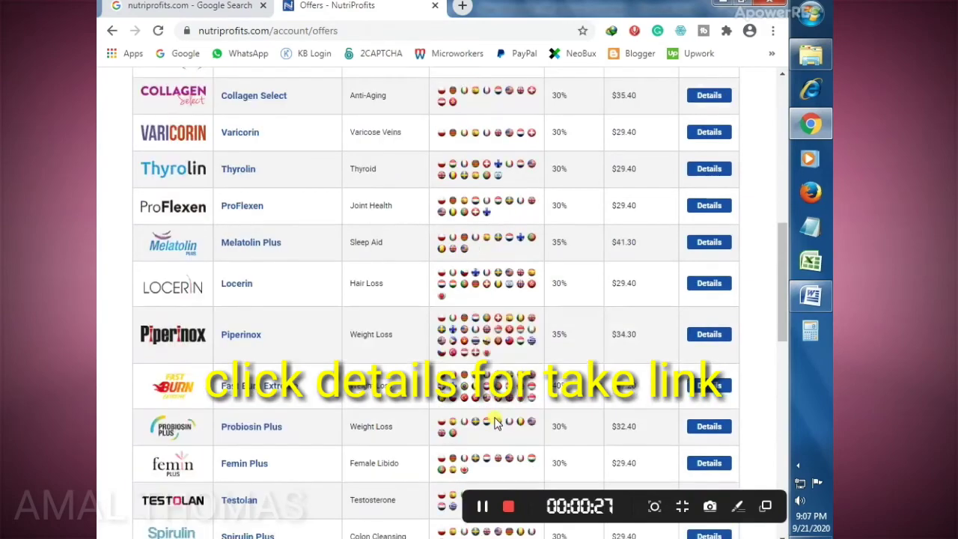
scroll(493, 423, down, 3)
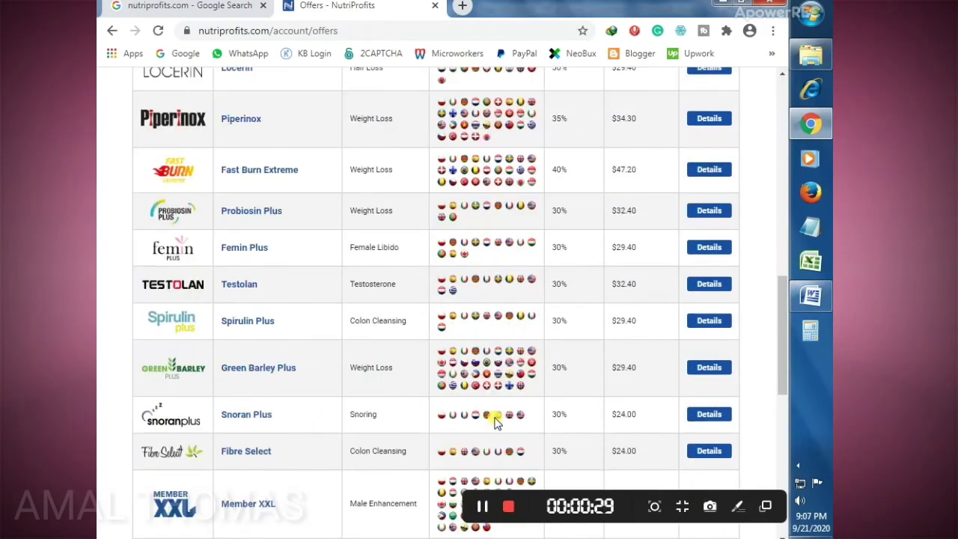
scroll(494, 422, down, 5)
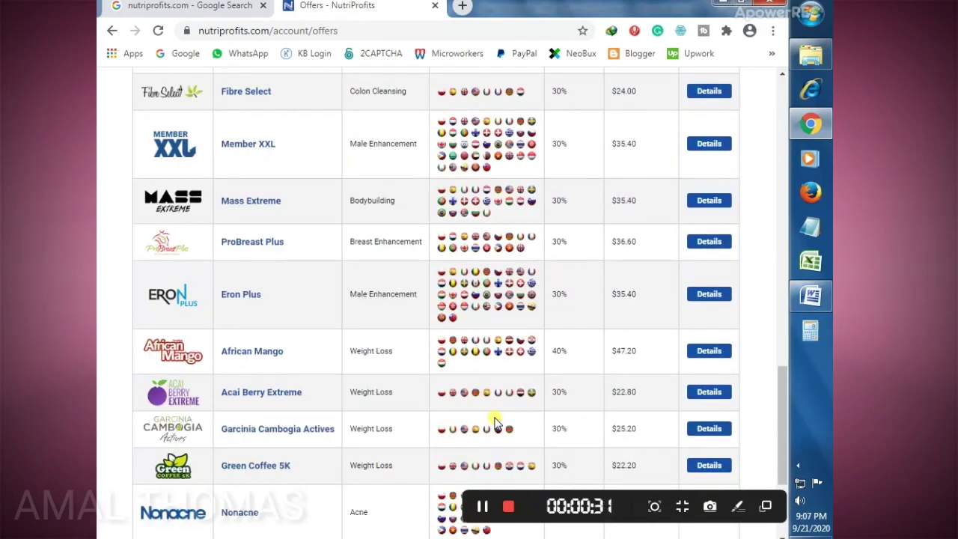
scroll(493, 423, down, 3)
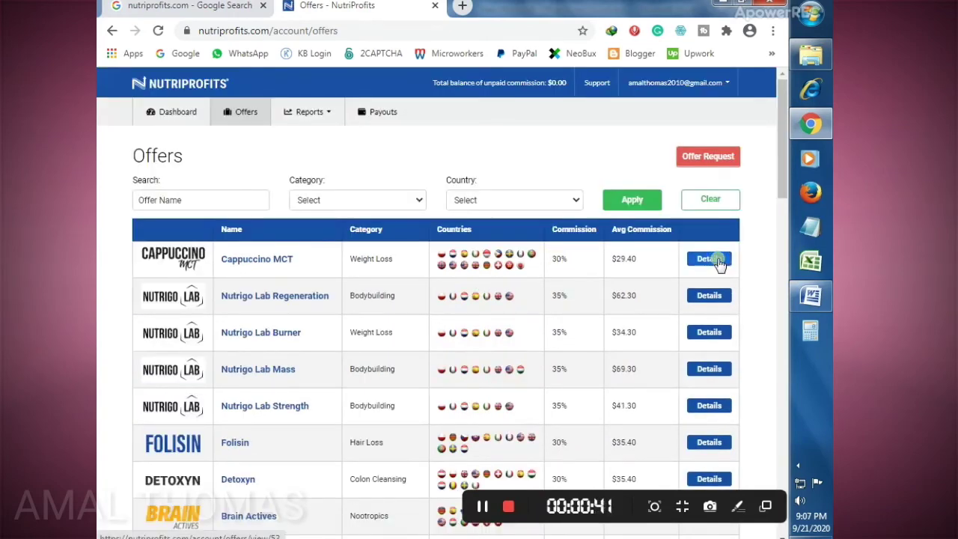
right_click(717, 261)
click(712, 270)
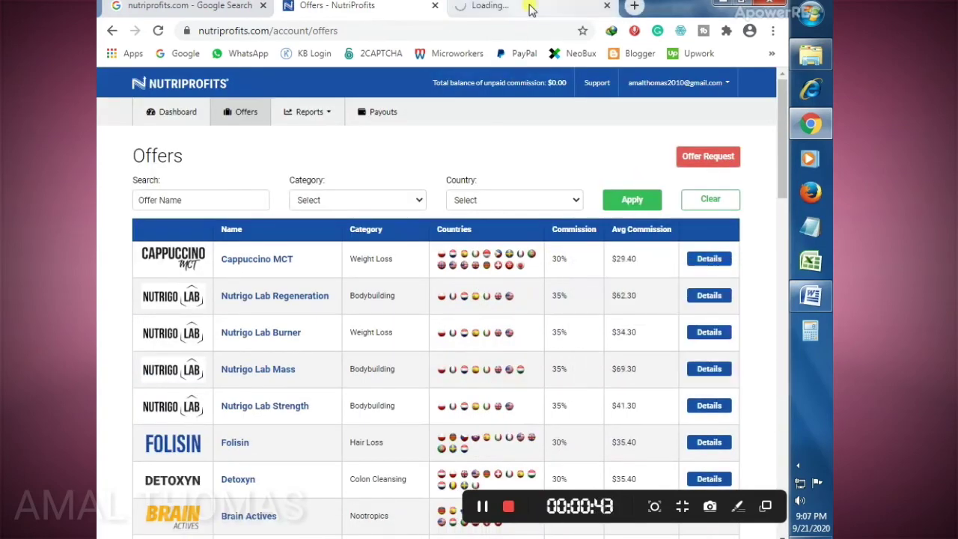
click(529, 7)
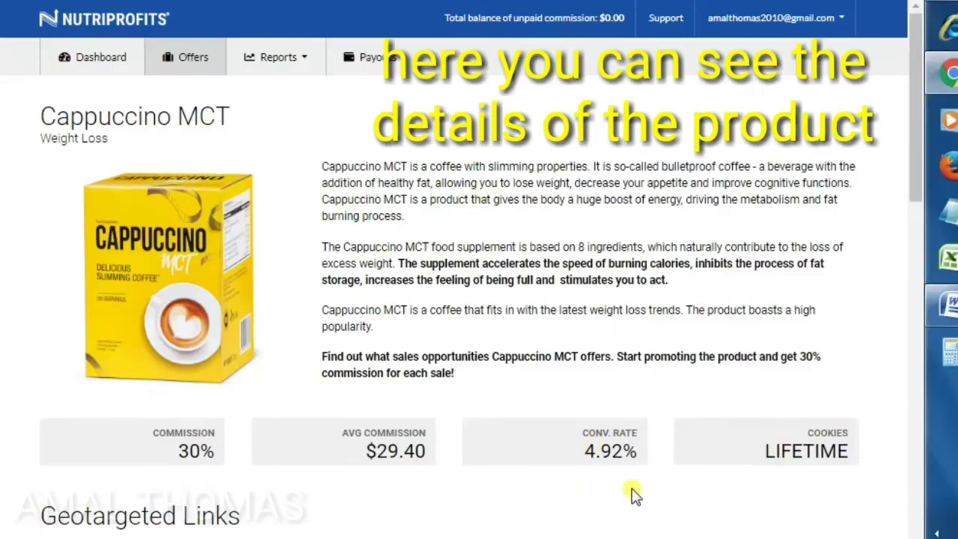
Examine the Cappuccino MCT offer's description, commission figures, geotargeted link and links by country
scroll(632, 493, down, 5)
scroll(632, 493, up, 5)
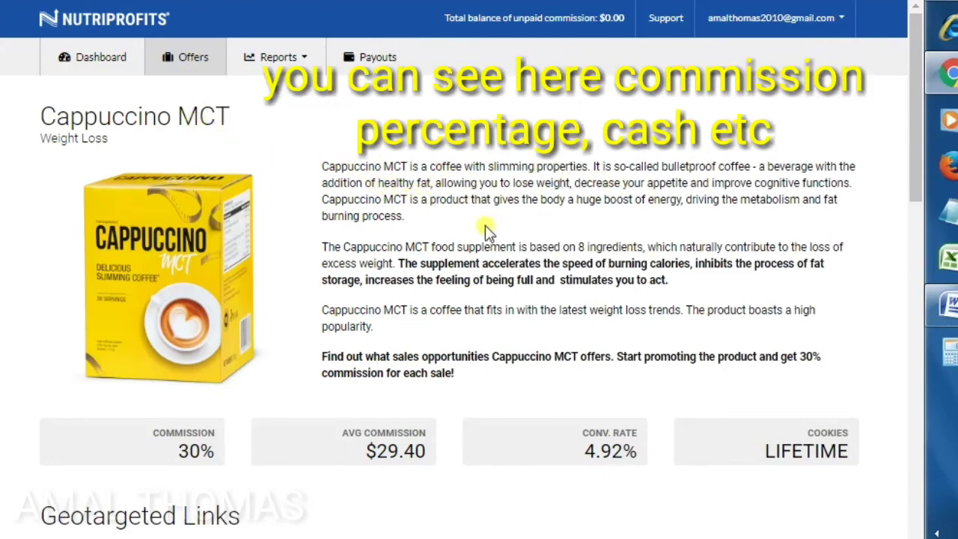
scroll(288, 373, down, 3)
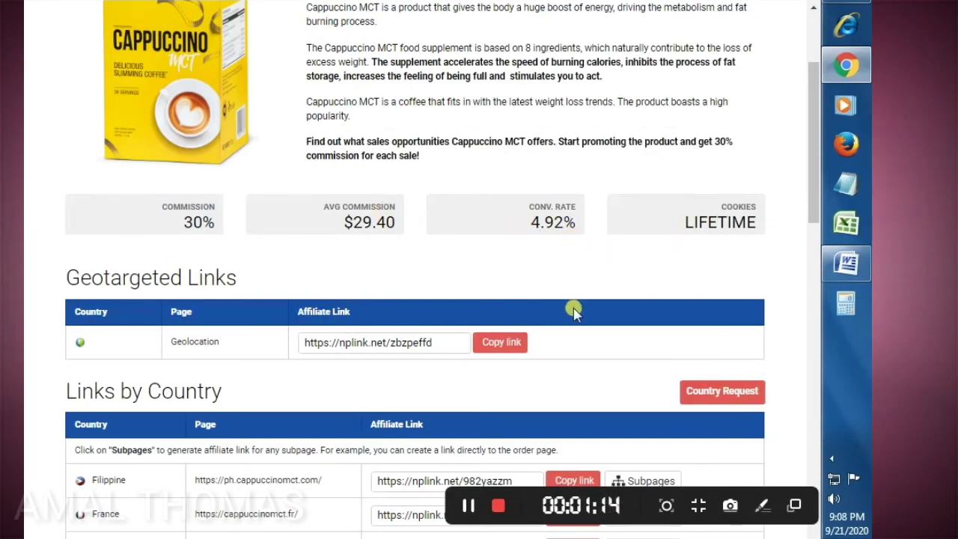
scroll(570, 309, down, 2)
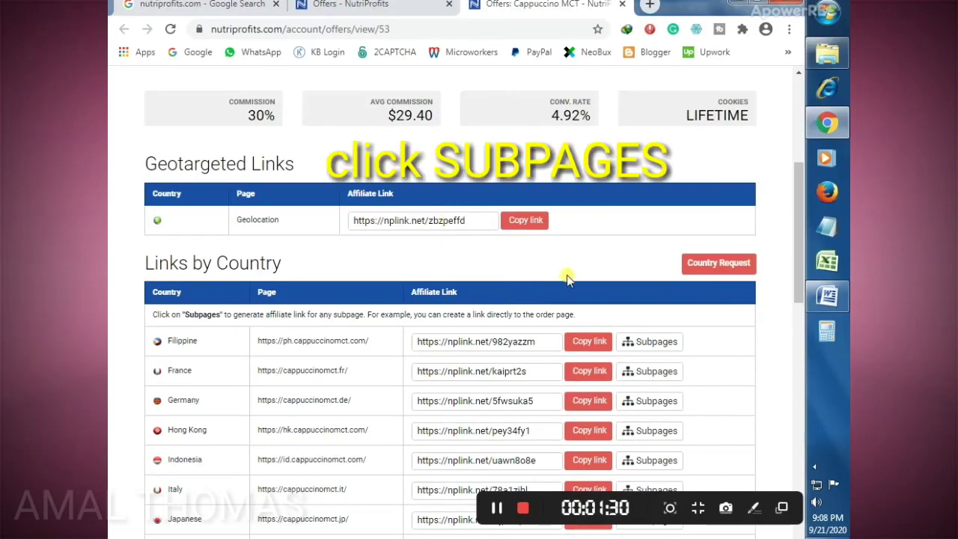
scroll(343, 356, down, 2)
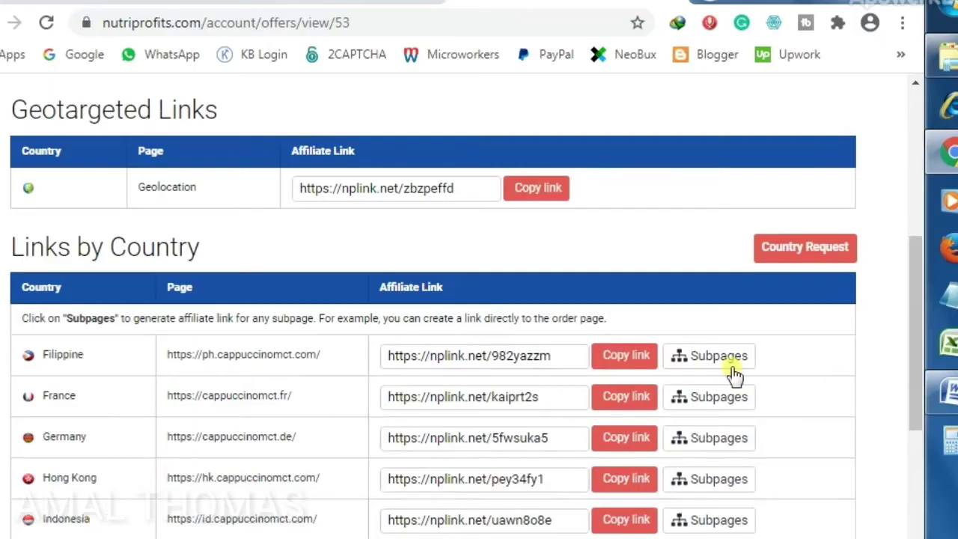
Generate the affiliate link for the Offer subpage of the Filippine Cappuccino MCT site, copy it, and close the subpages dialog
click(720, 357)
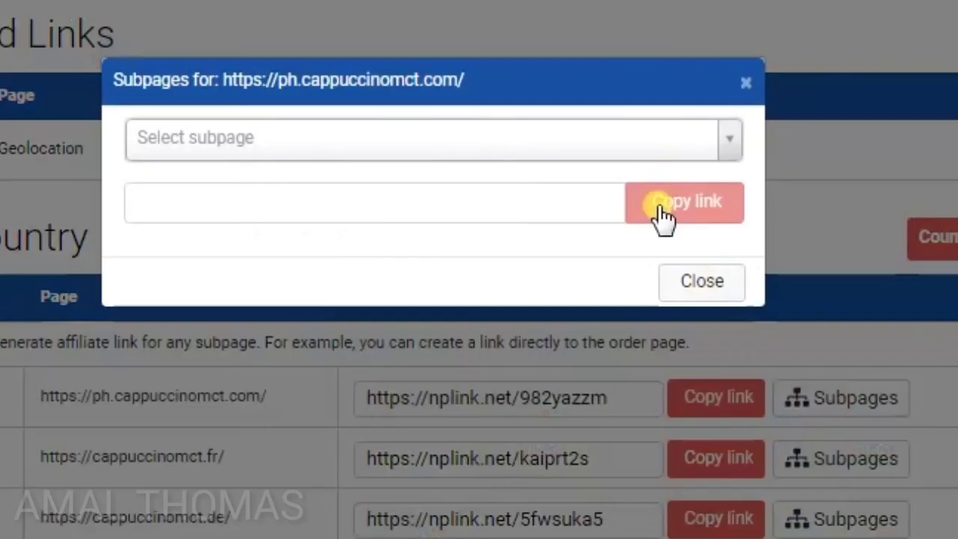
click(524, 177)
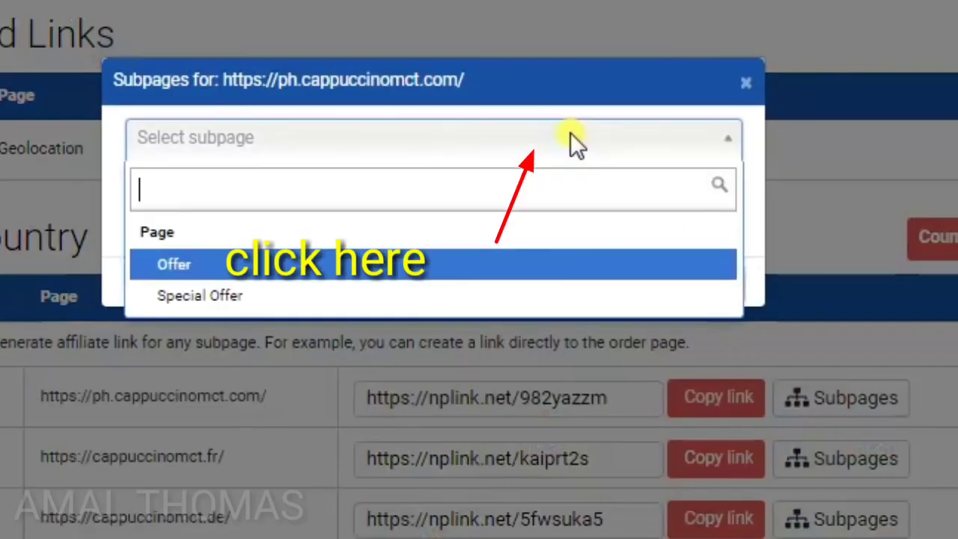
click(221, 265)
click(658, 221)
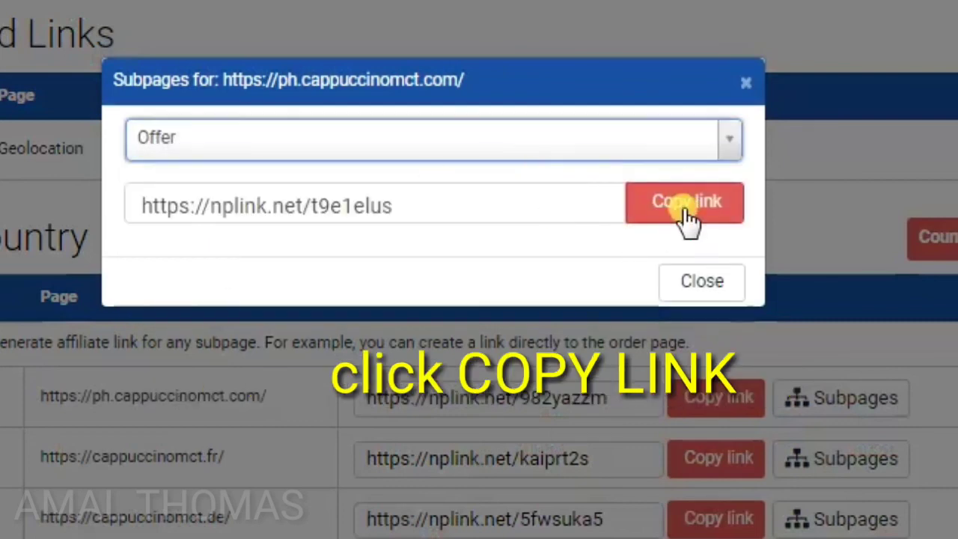
drag(585, 208, 497, 190)
drag(432, 200, 136, 207)
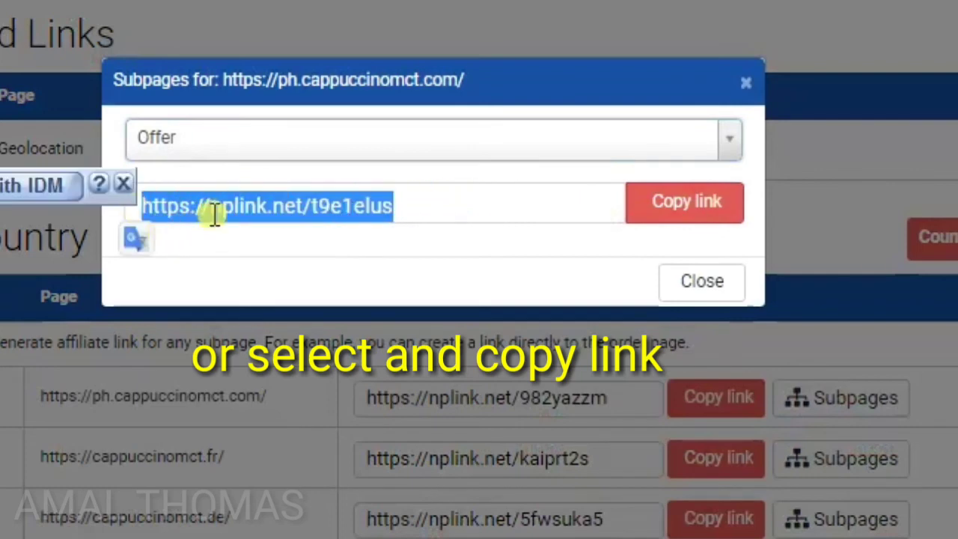
click(707, 288)
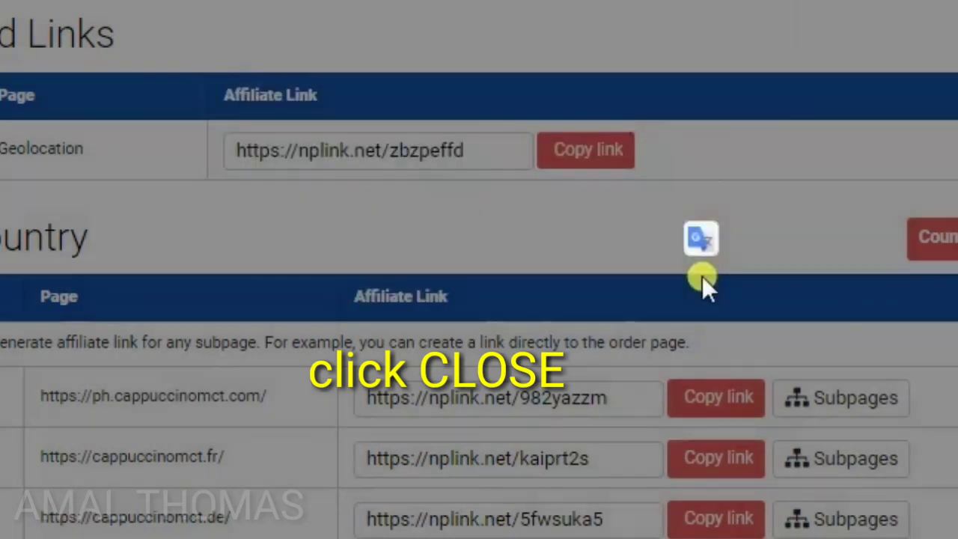
Read the note under Links by Country about generating affiliate links for subpages
drag(150, 244, 285, 247)
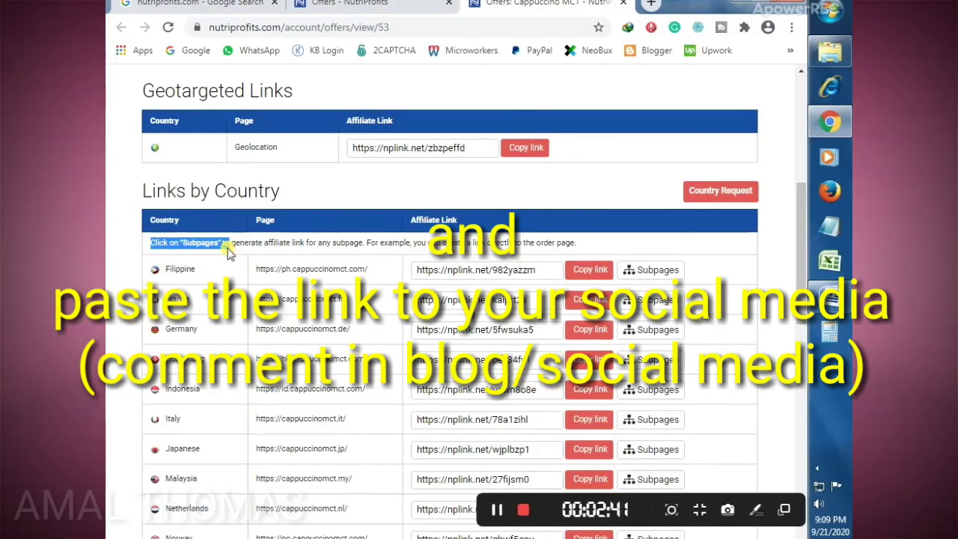
click(230, 252)
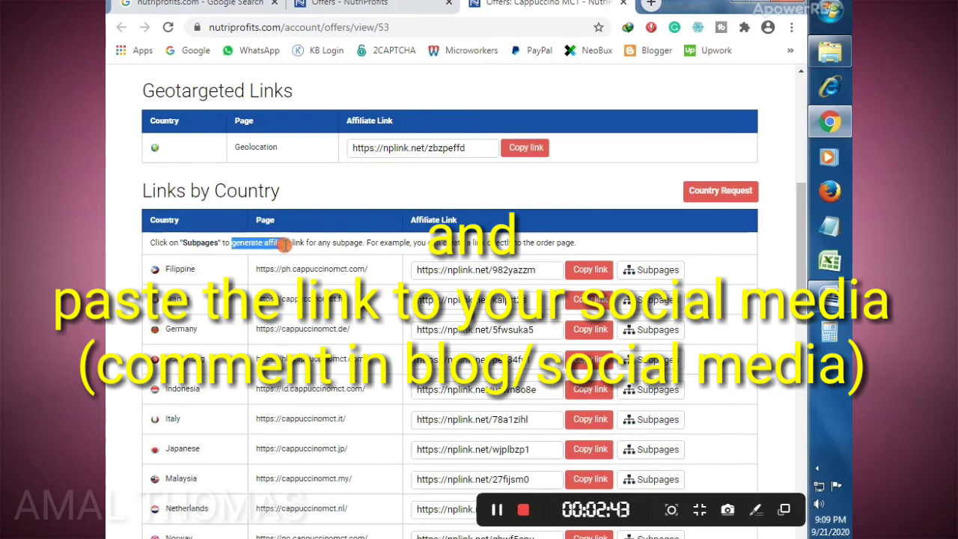
click(287, 247)
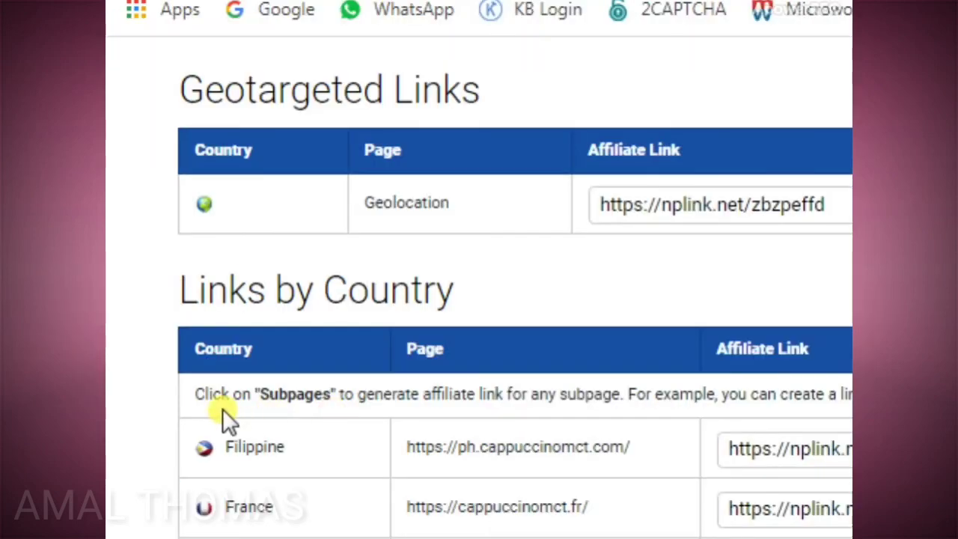
drag(220, 404, 372, 404)
click(421, 407)
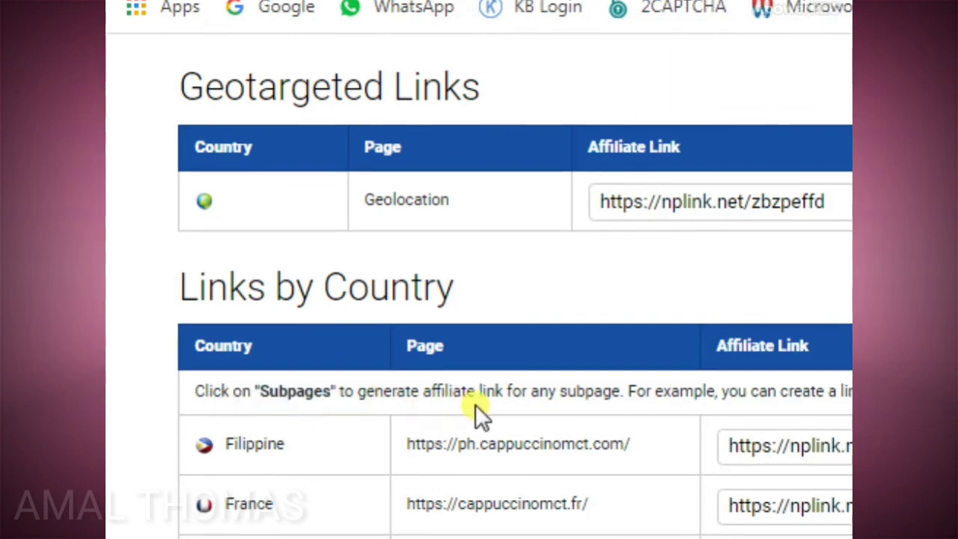